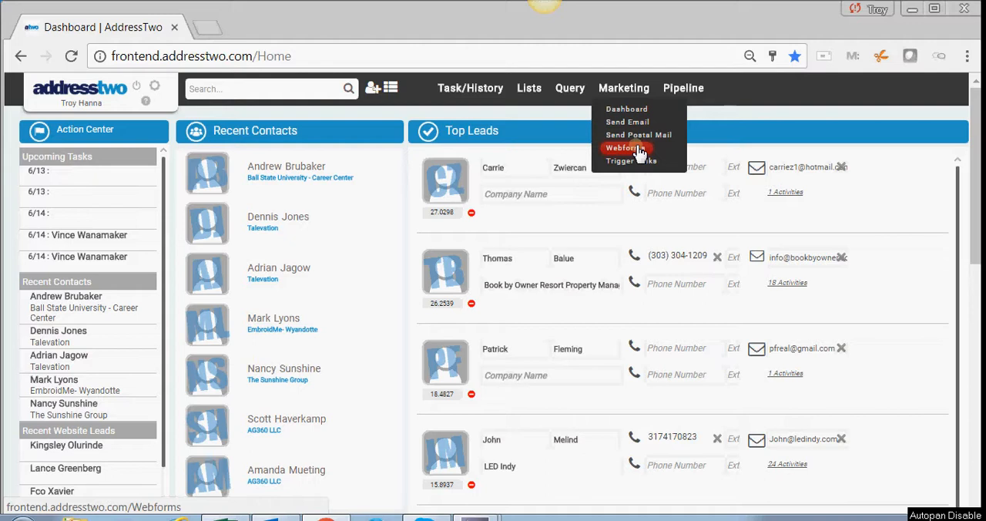
- Create a new webform named "Contact Us (*)" and save it
click(638, 150)
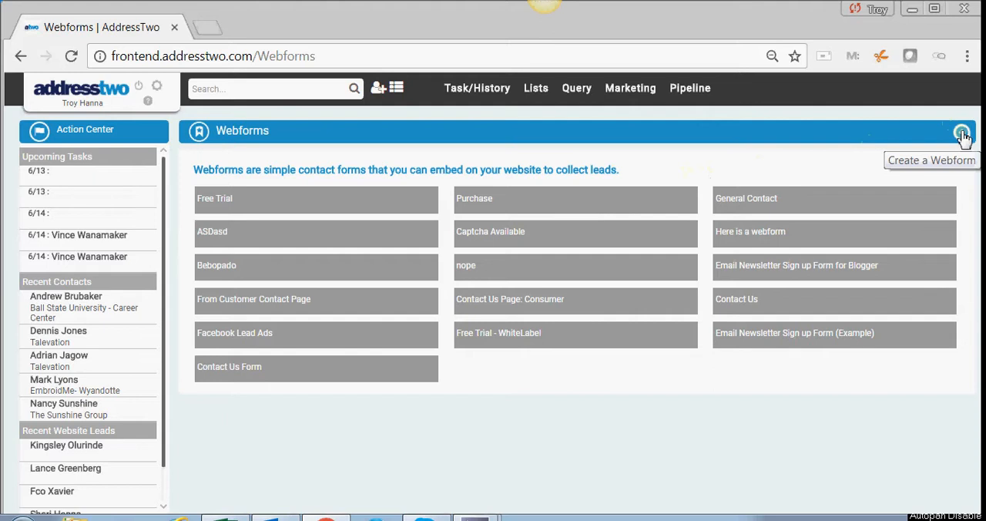
click(962, 135)
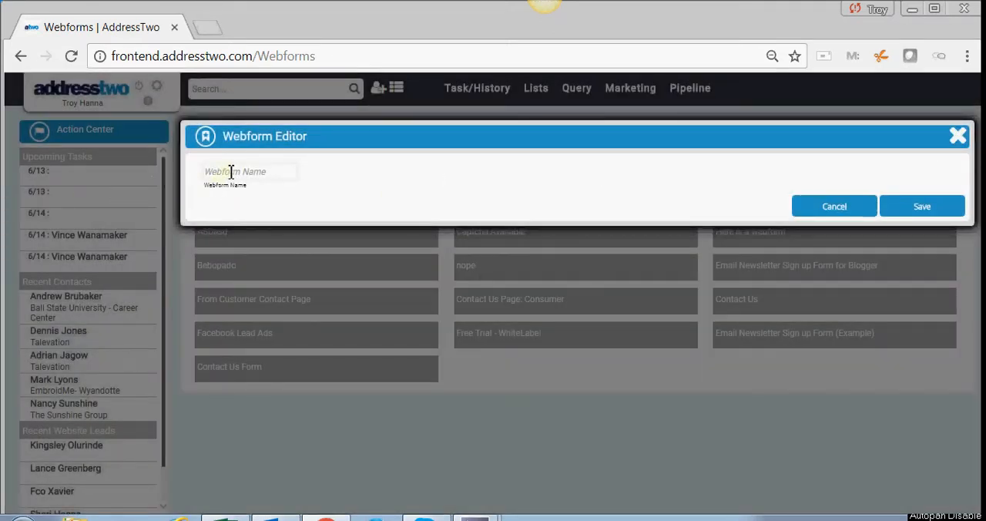
click(231, 172)
text(ct Us (*)
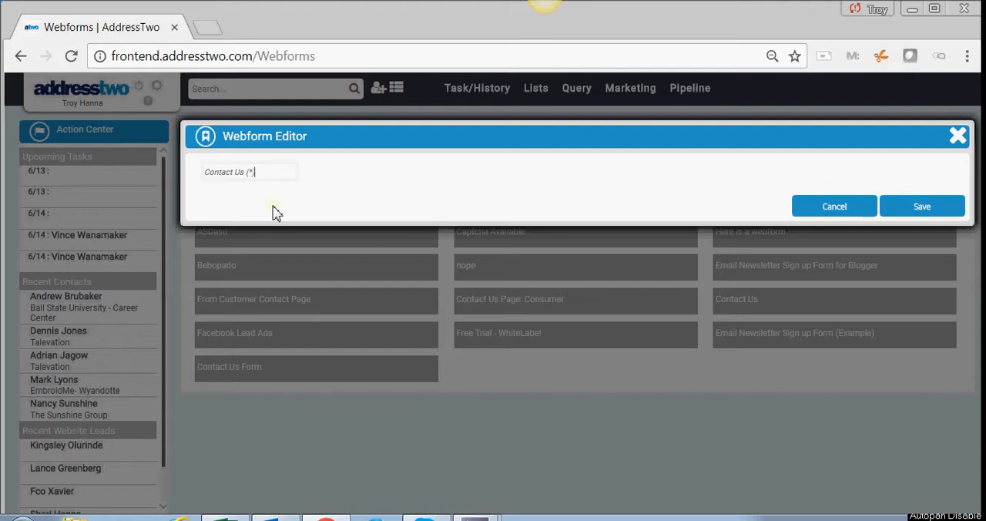
click(900, 210)
click(910, 203)
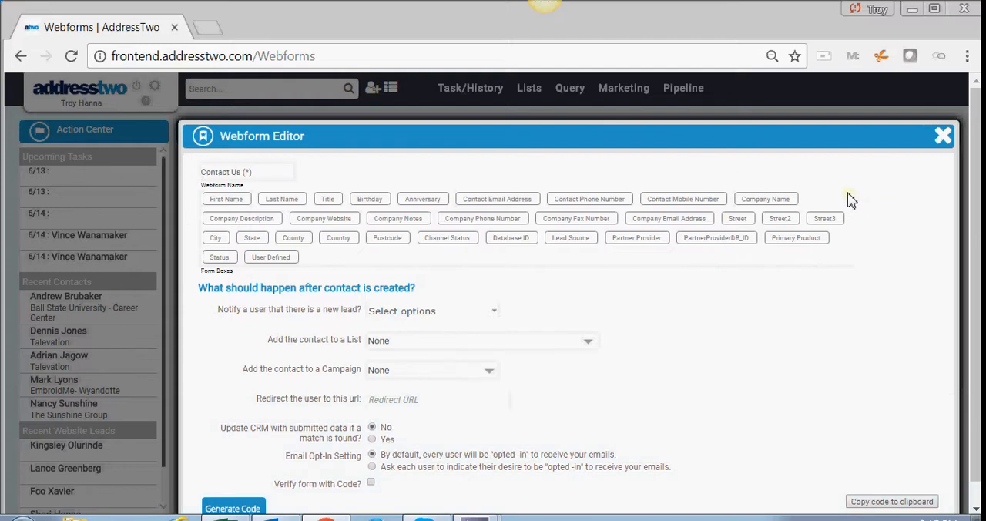
- Add the First Name, Last Name, Title, Contact Email Address and Contact Phone Number fields to the webform
click(221, 202)
click(275, 204)
click(330, 203)
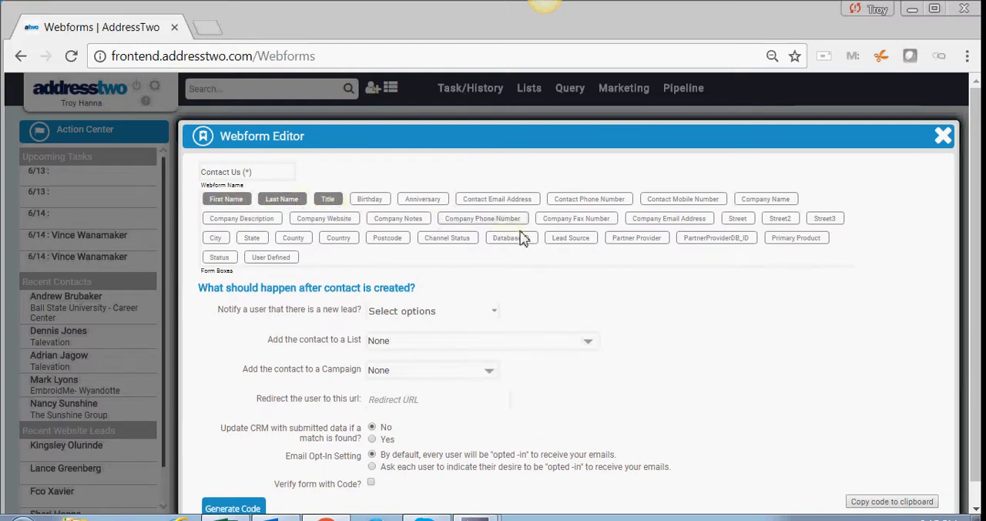
click(499, 203)
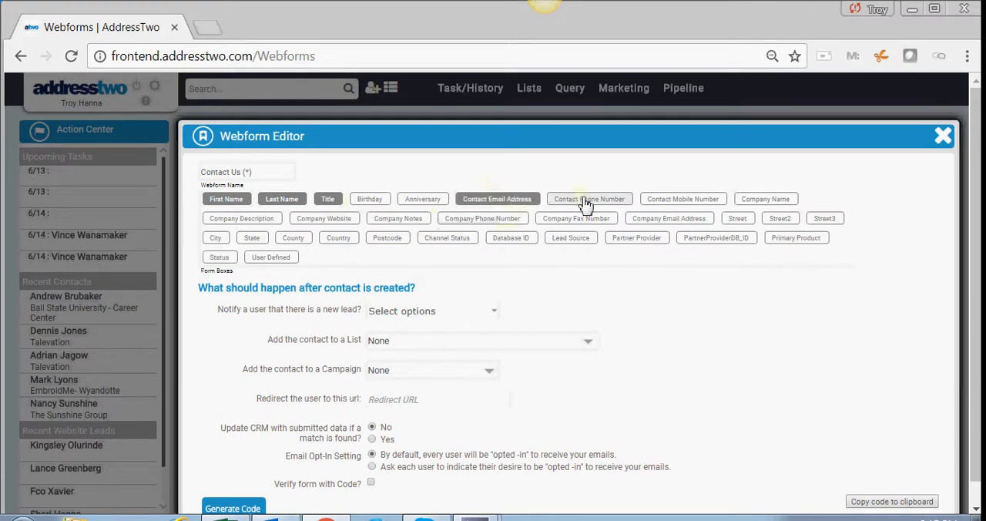
click(583, 207)
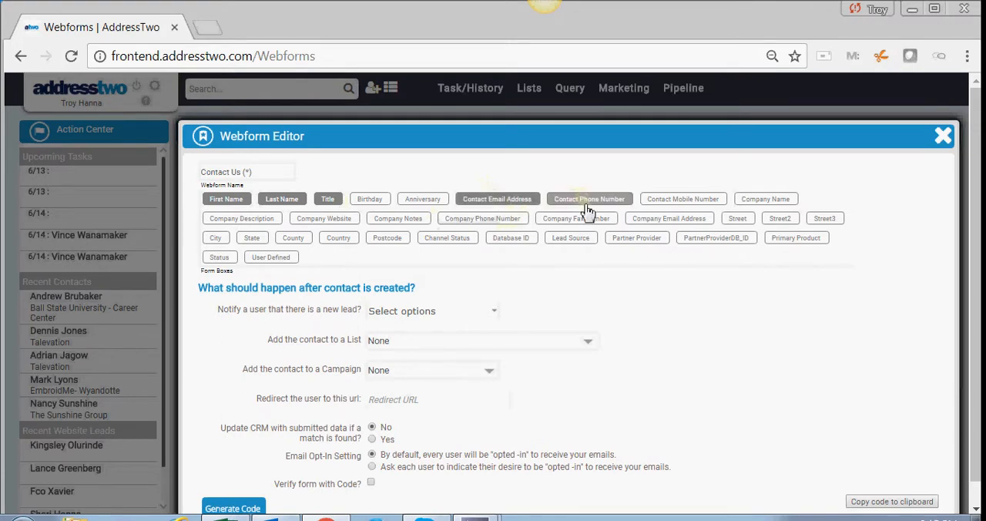
- Add the Company Name, Company Website, Street, City, State and Postcode fields to the webform
click(767, 204)
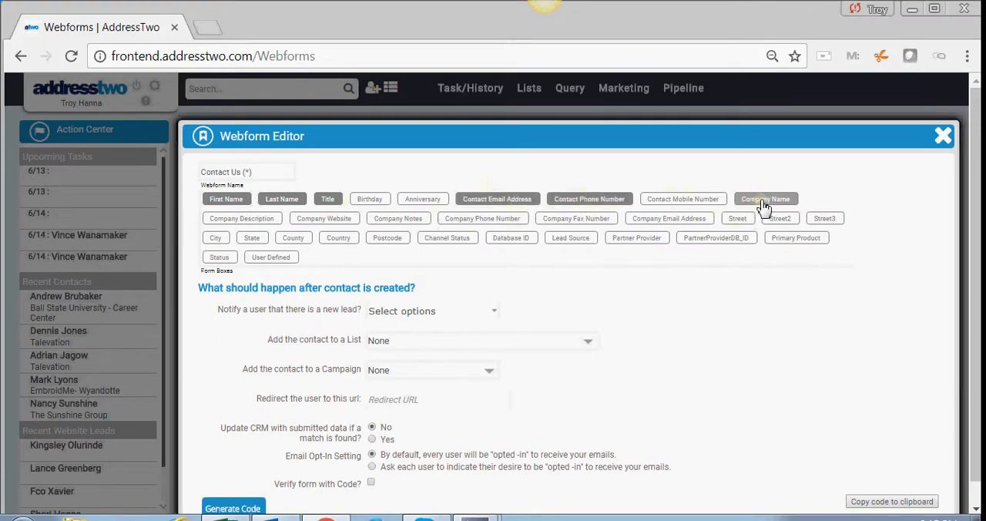
click(339, 222)
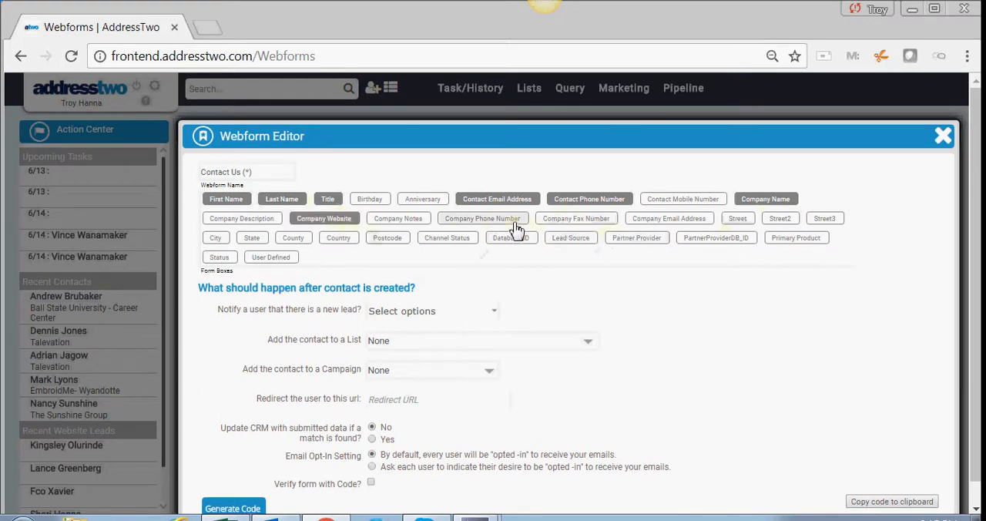
click(738, 220)
click(217, 239)
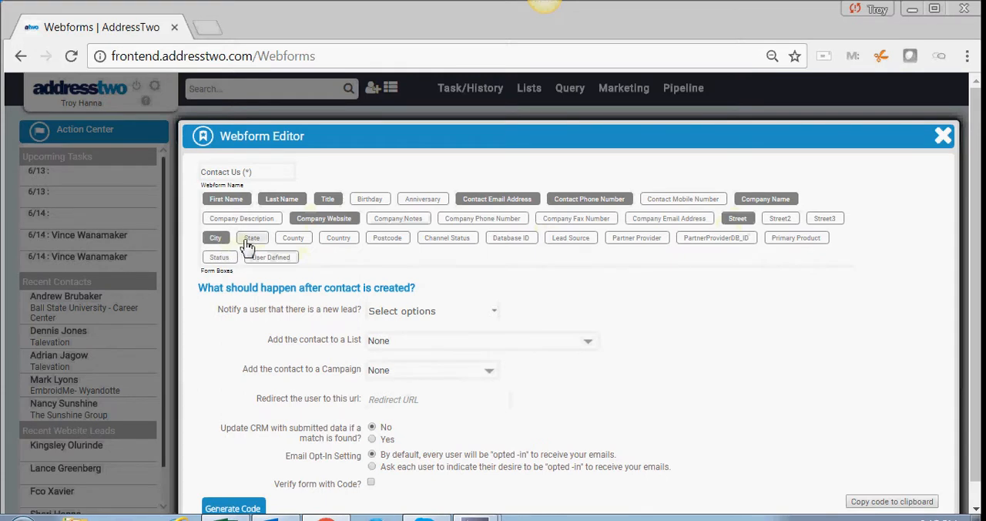
click(252, 239)
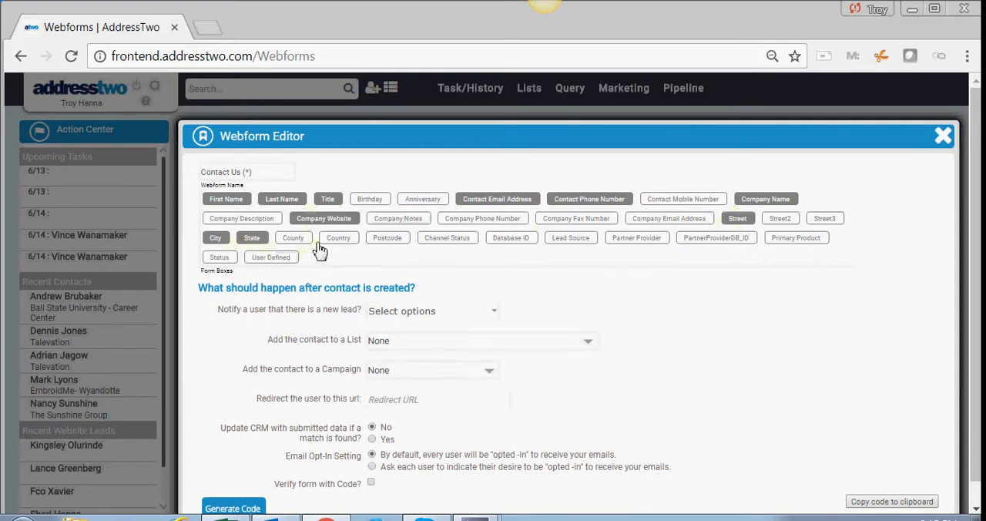
click(389, 239)
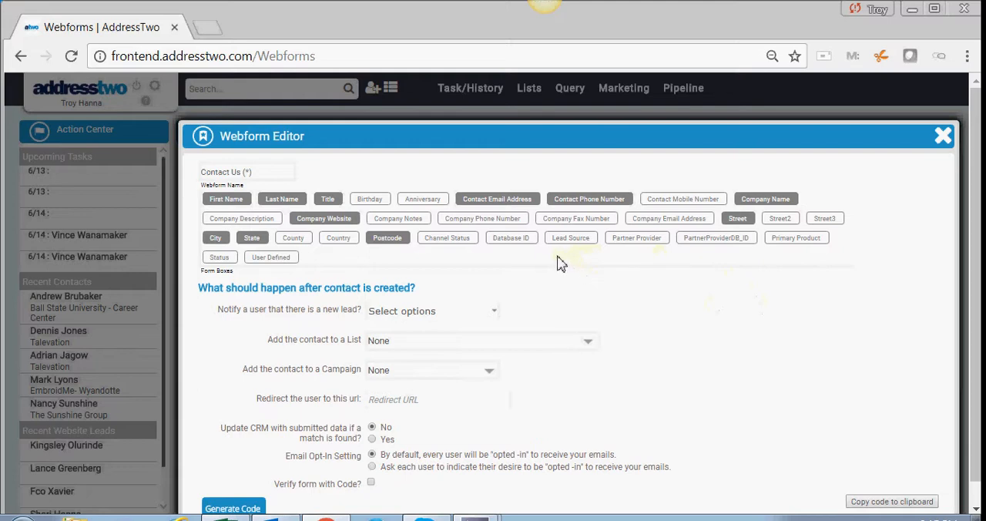
- Choose three users from the team to notify when the webform brings in a new lead
scroll(617, 300, down, 1)
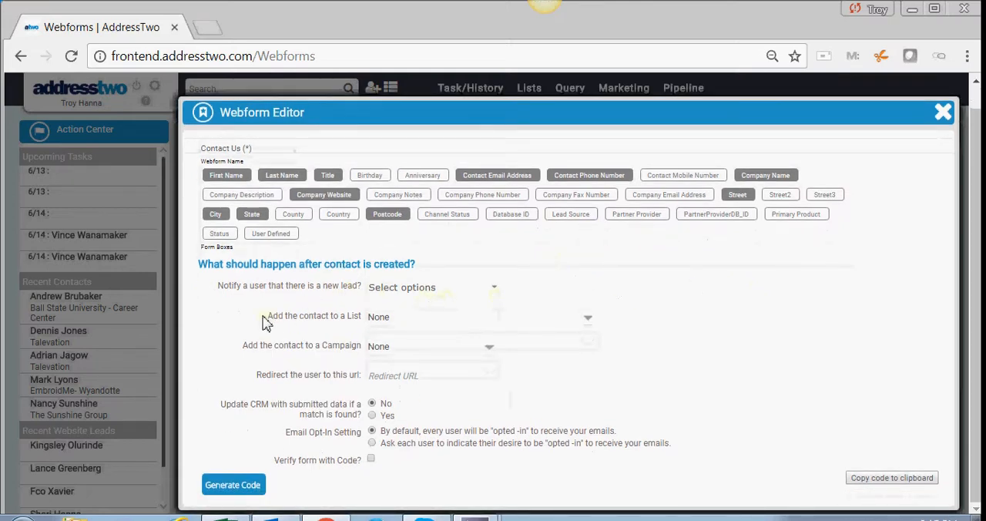
click(390, 293)
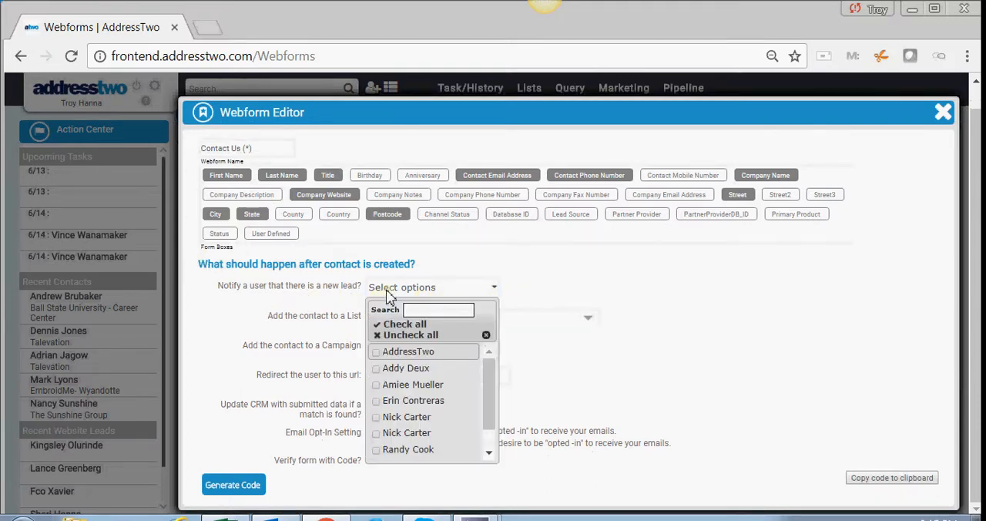
scroll(453, 409, down, 2)
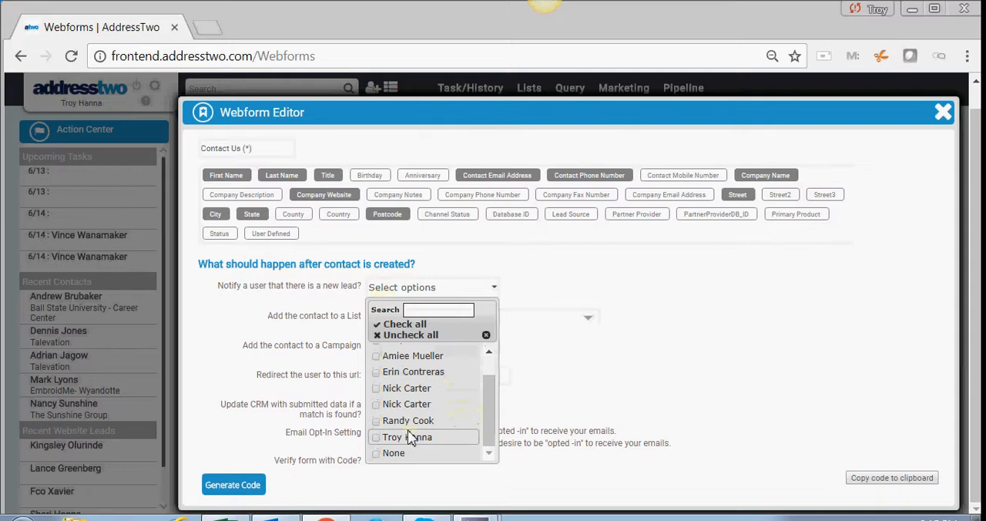
click(383, 440)
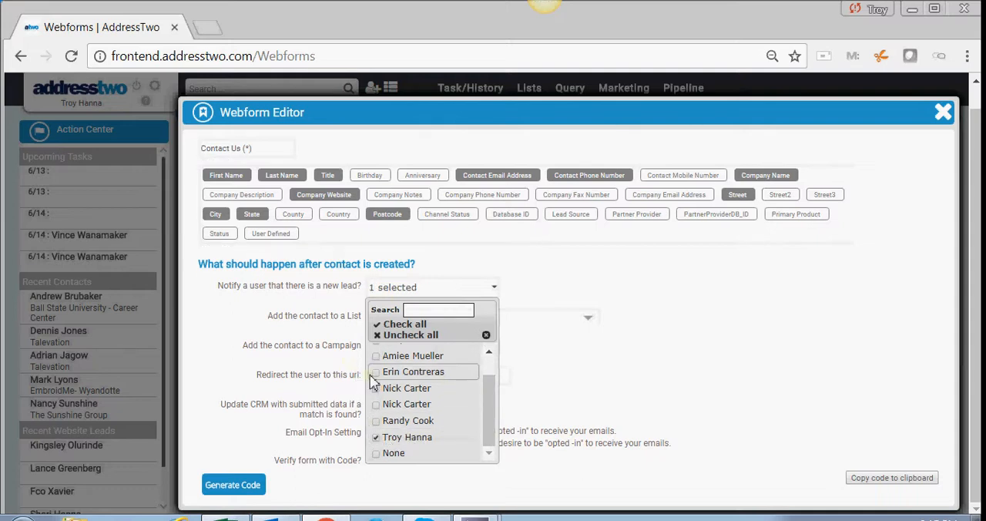
click(374, 374)
scroll(385, 377, up, 4)
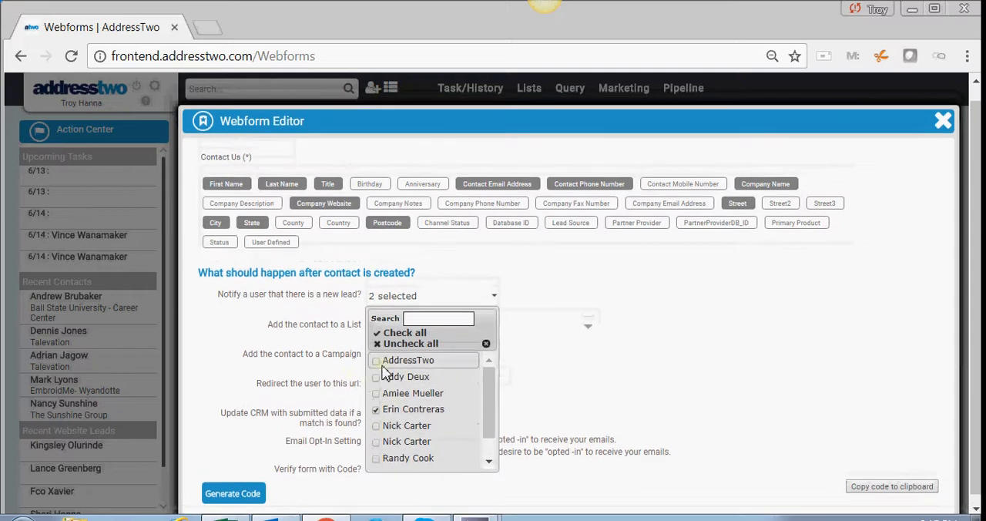
click(377, 441)
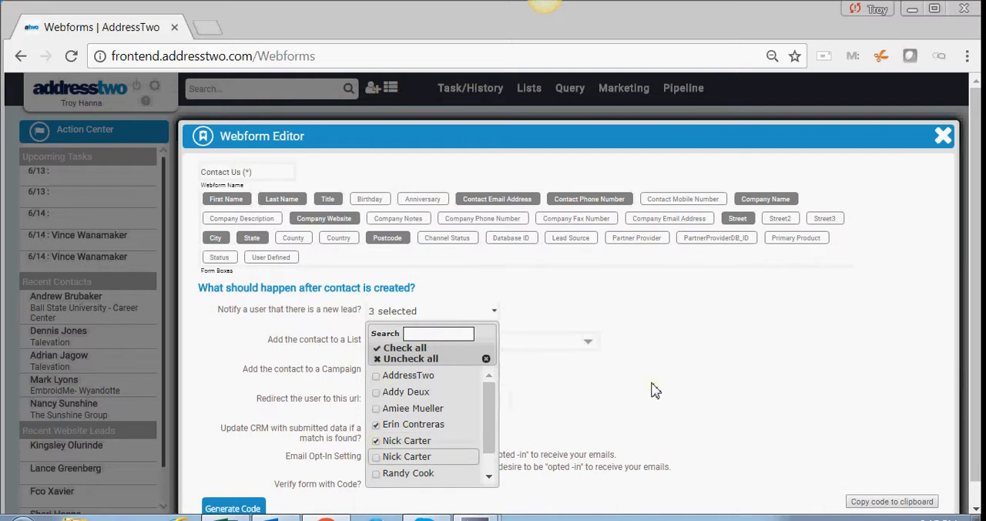
click(688, 373)
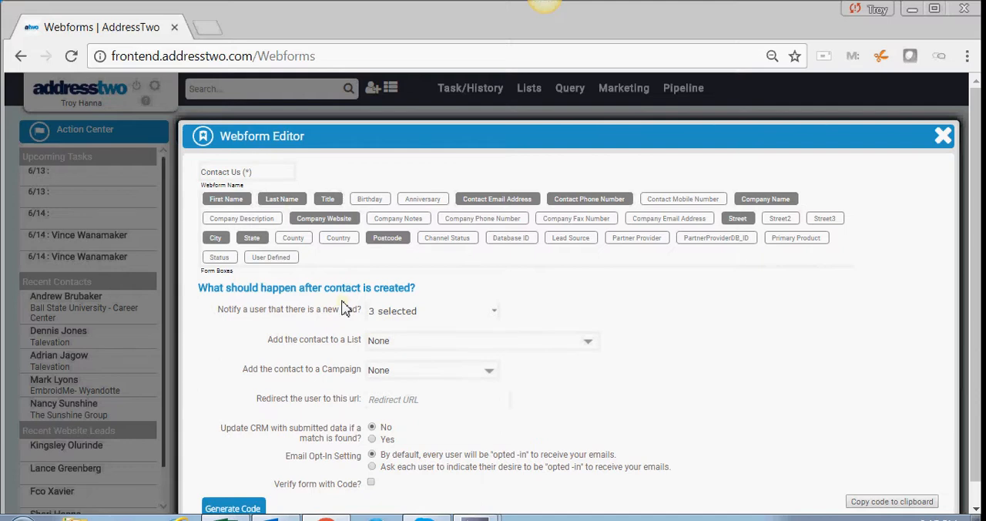
- Review the lists and campaigns available for adding the new contact, without choosing any
click(408, 347)
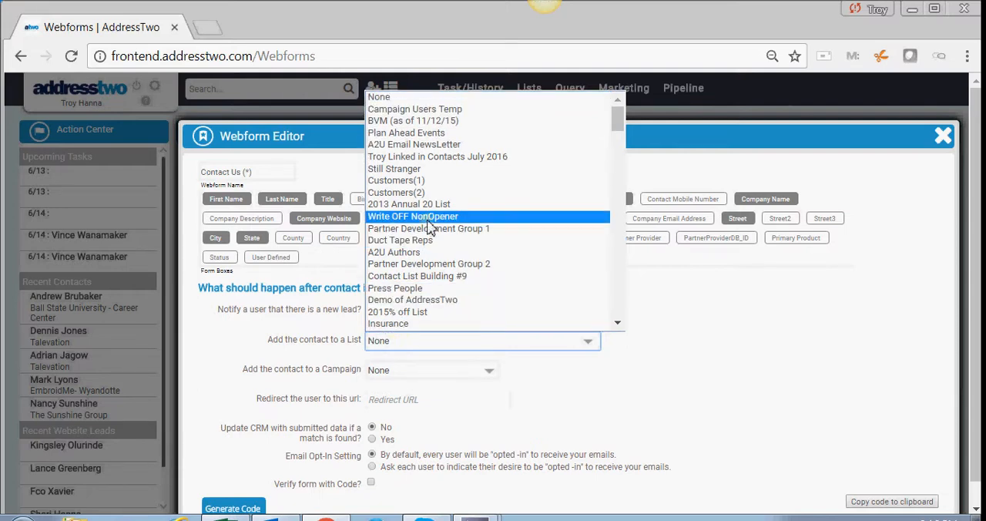
scroll(430, 228, down, 10)
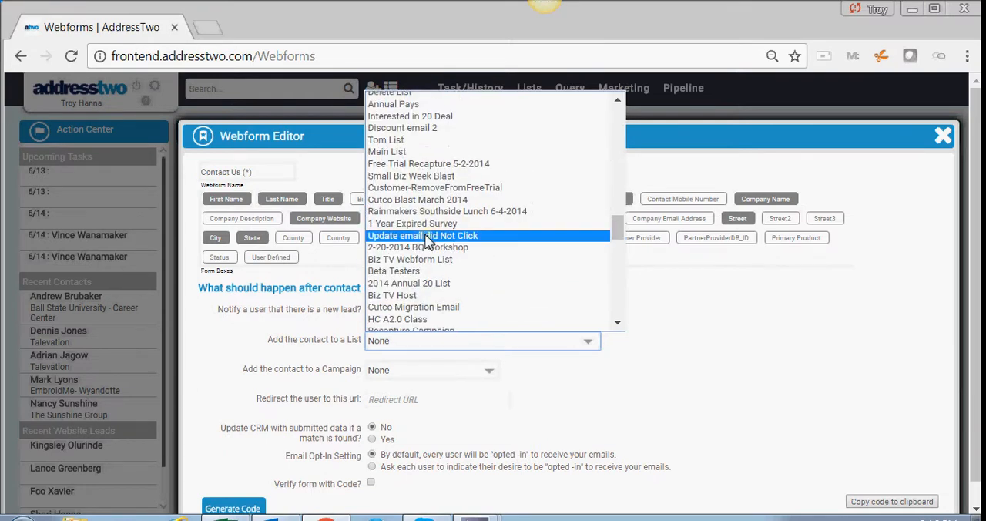
scroll(428, 241, down, 10)
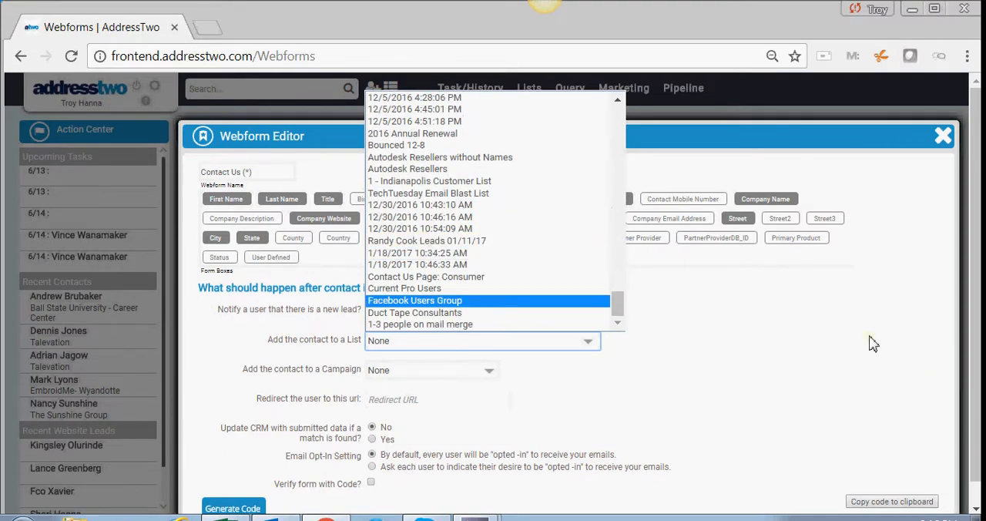
click(815, 349)
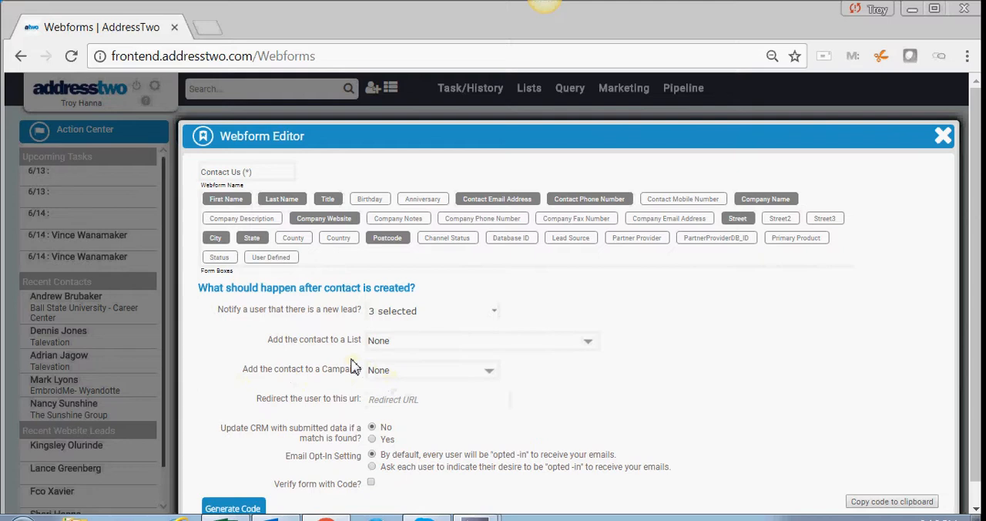
click(419, 375)
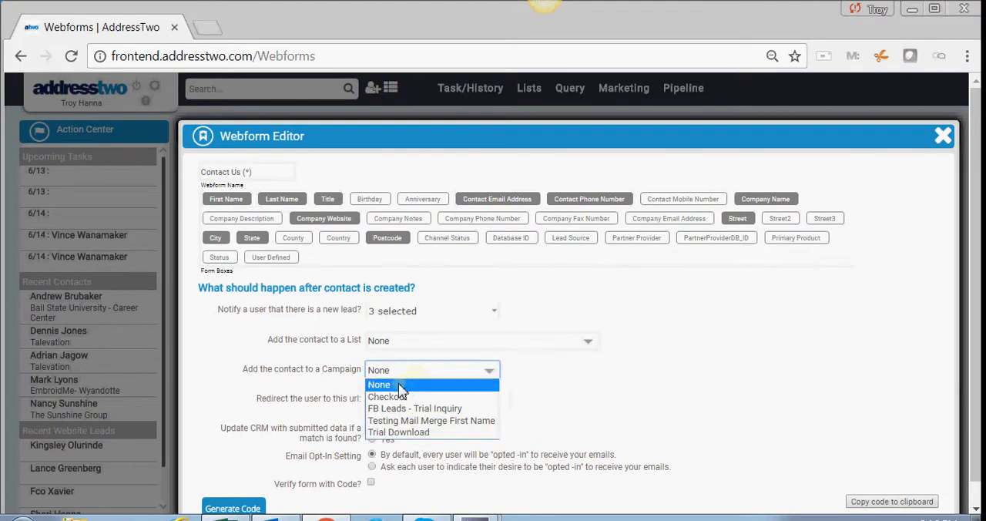
click(574, 402)
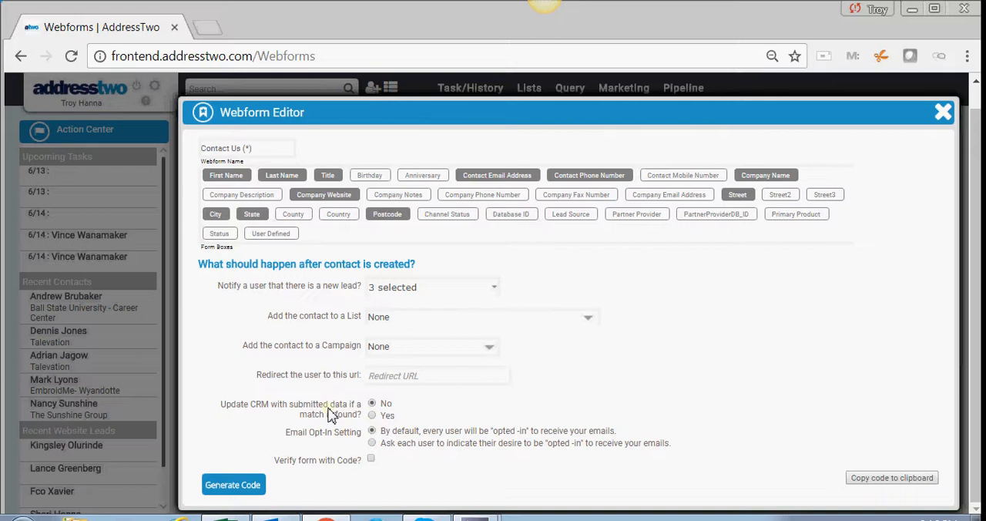
- Enable CRM updates for matching contacts, default email opt-in and verification with code, and generate the webform code
click(371, 416)
click(372, 443)
click(372, 431)
click(242, 487)
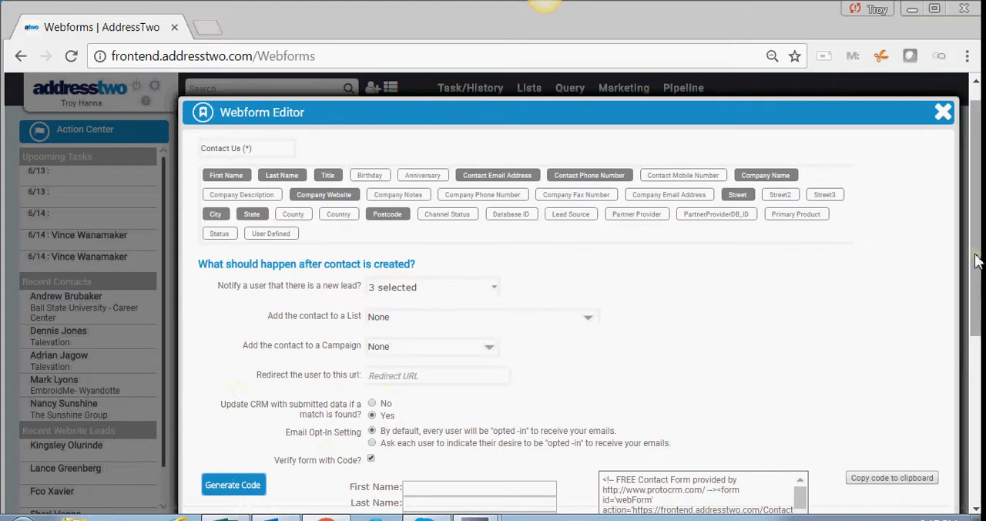
- Copy the generated webform's entire HTML code to the clipboard
drag(976, 227, 975, 323)
scroll(975, 232, down, 1)
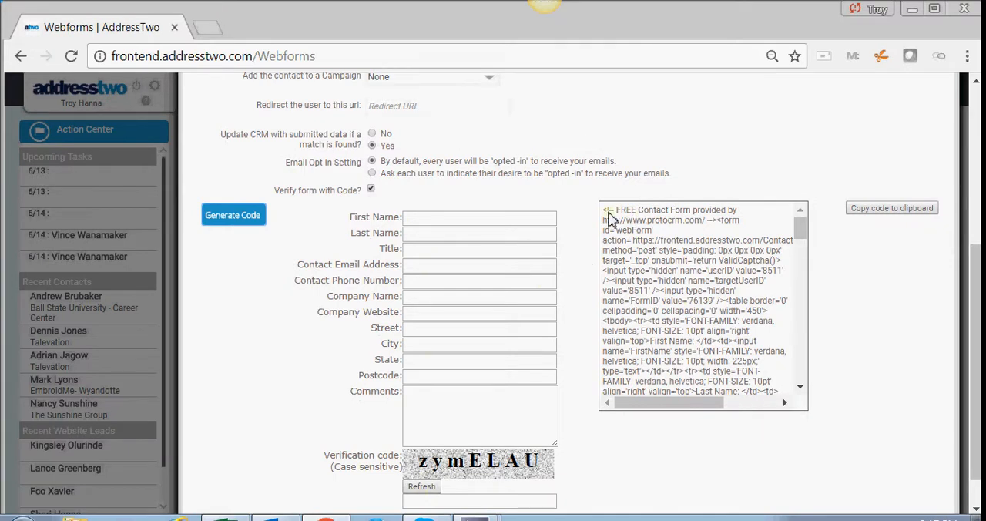
drag(607, 211, 715, 331)
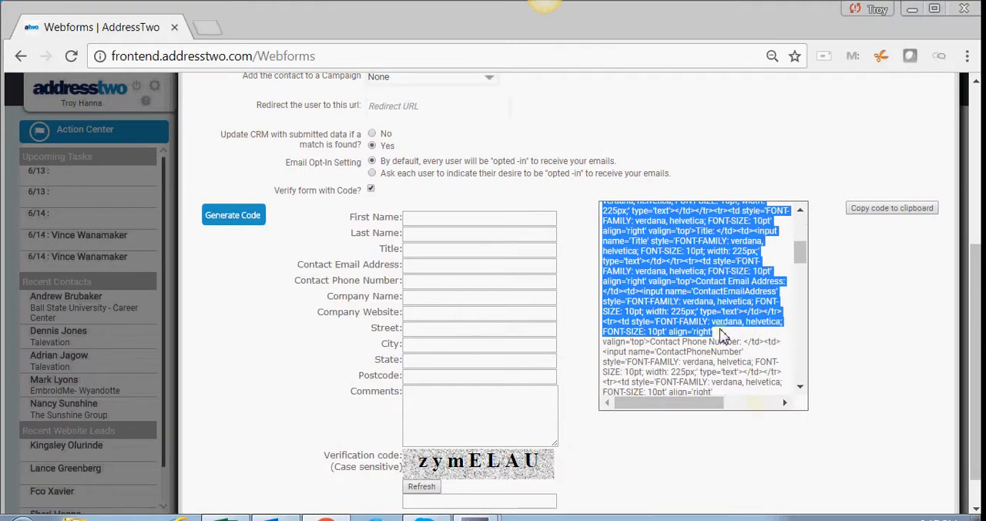
click(869, 208)
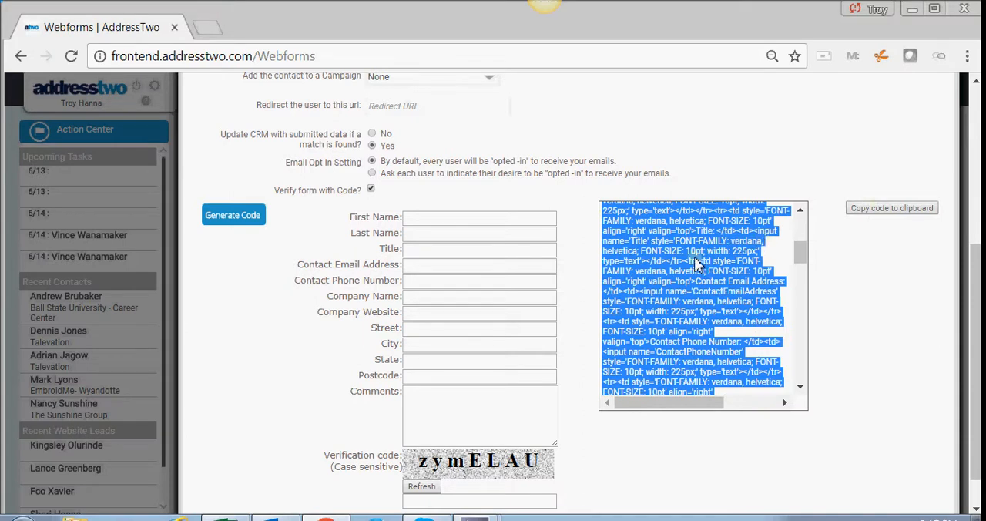
- Open Blogger from the bookmarks in a new browser tab and sign out of the current Google account
click(206, 28)
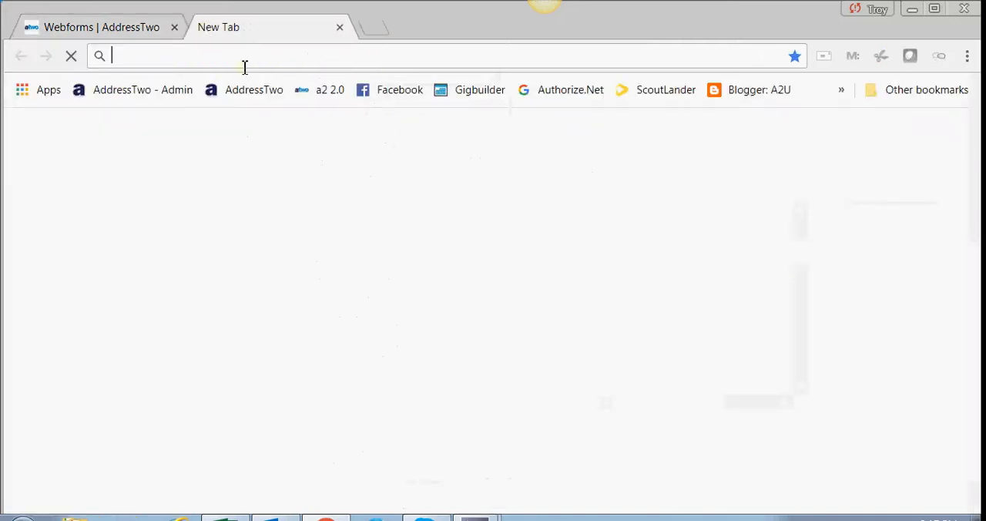
click(752, 101)
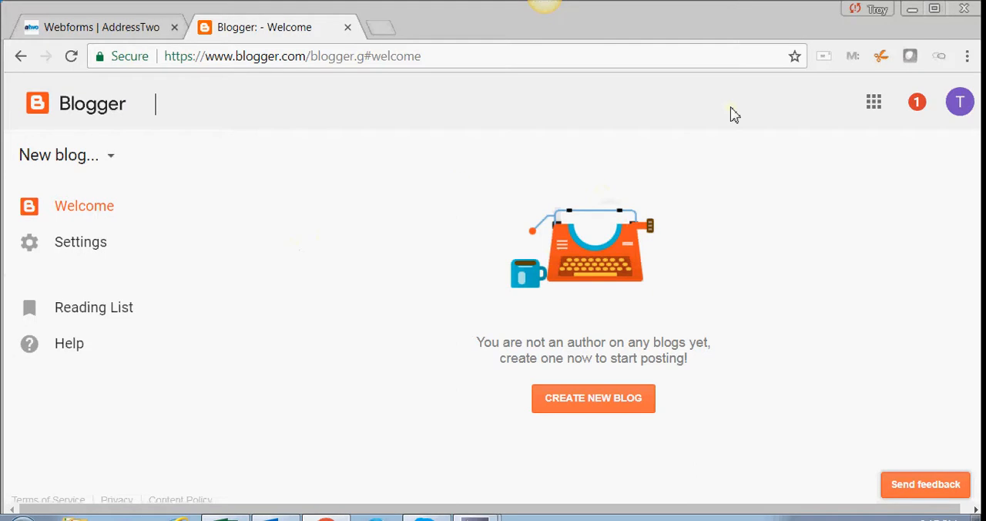
click(959, 102)
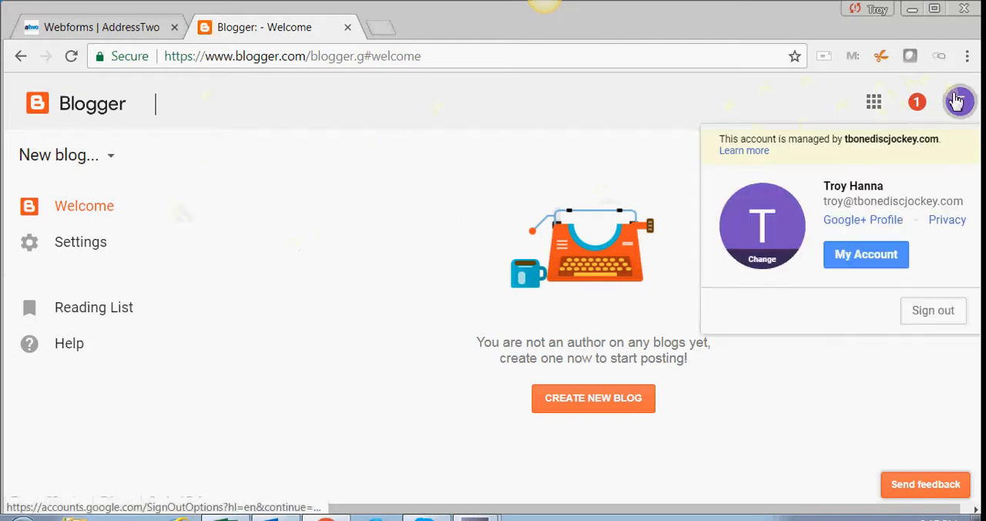
click(934, 311)
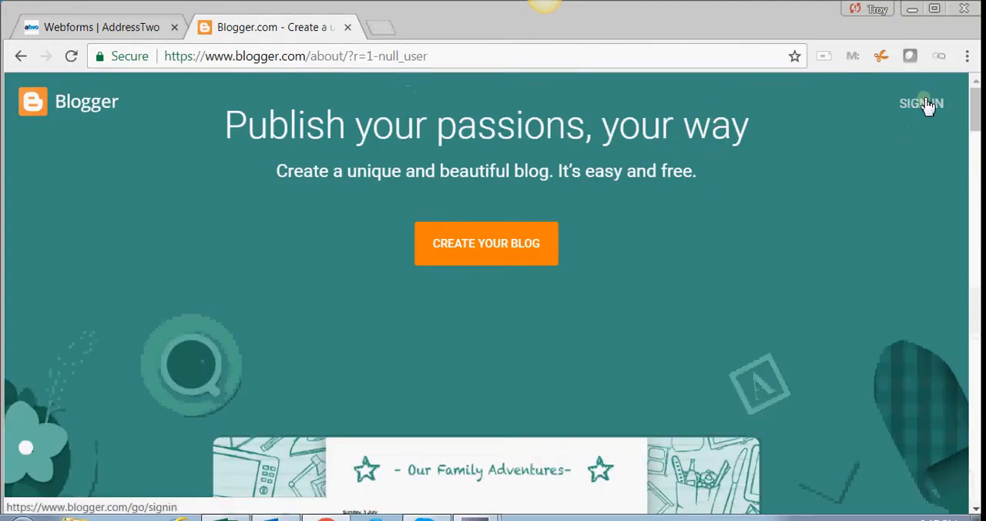
- Sign in to Blogger with the first listed Google account by entering the account password
click(928, 104)
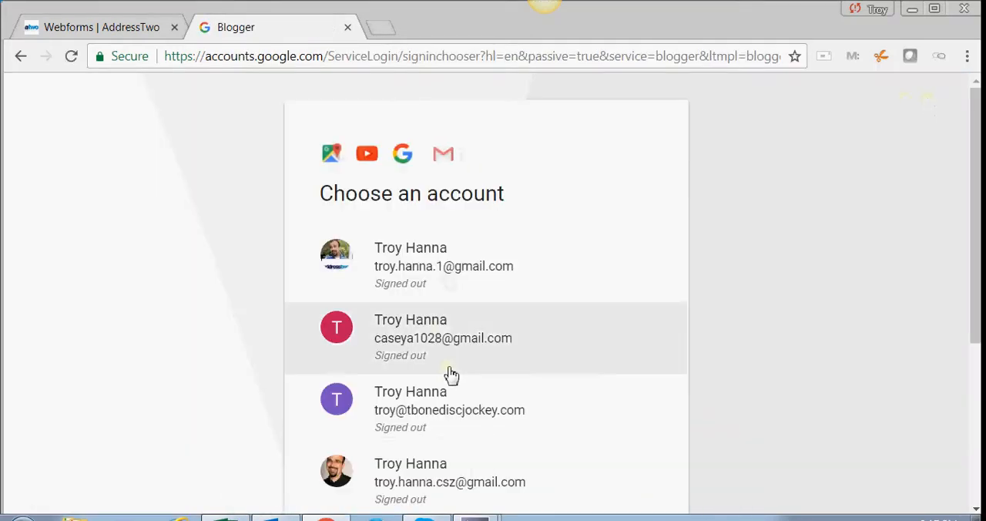
scroll(411, 366, down, 2)
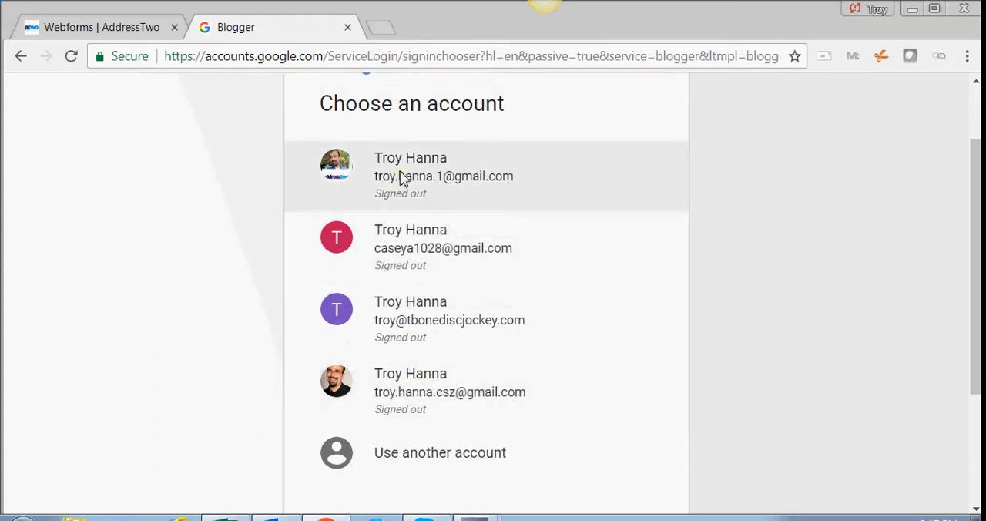
click(372, 176)
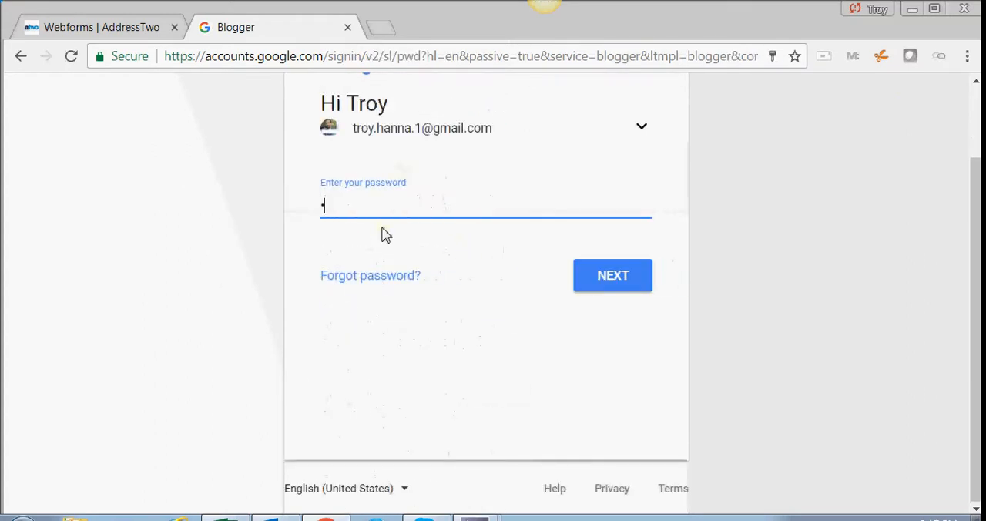
key(Return)
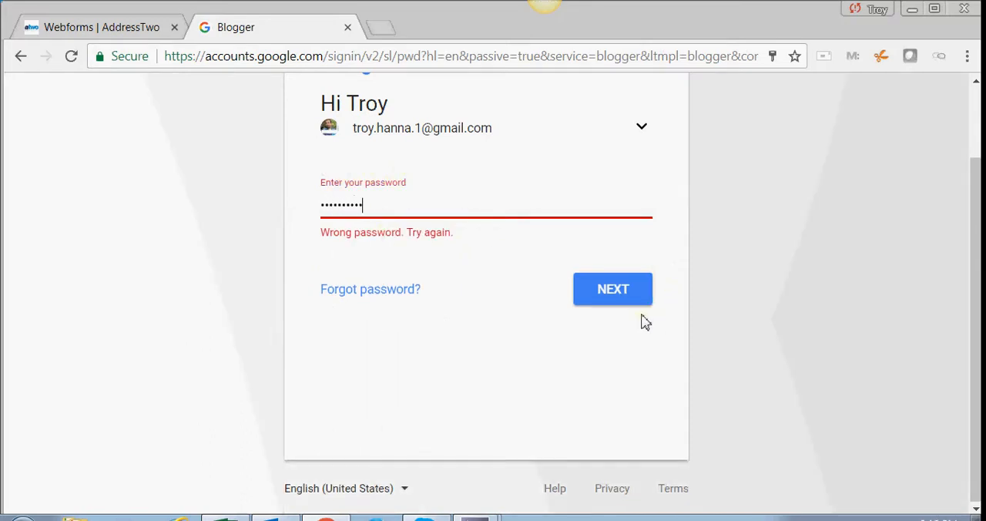
click(623, 300)
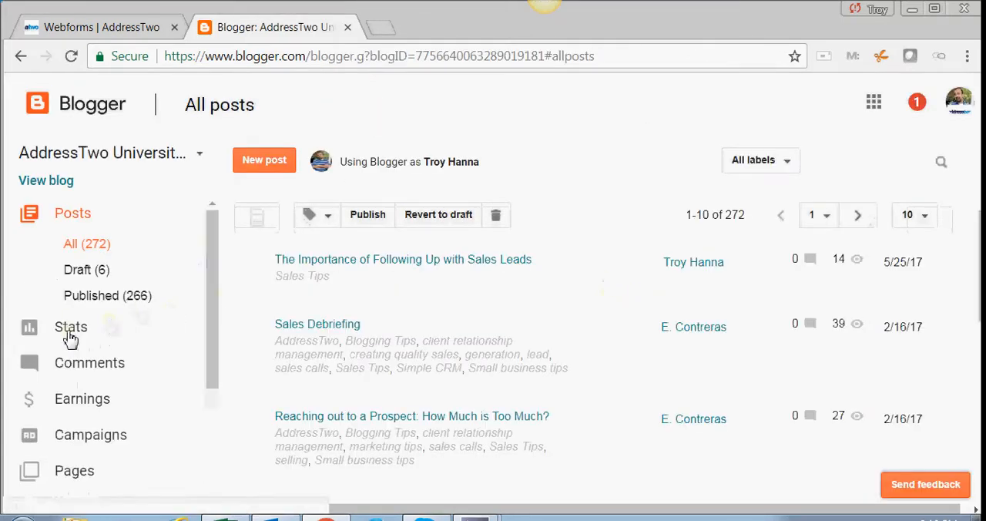
- Open the blog's "Testing Trigger Links" page for editing in HTML view
scroll(62, 308, down, 2)
click(52, 396)
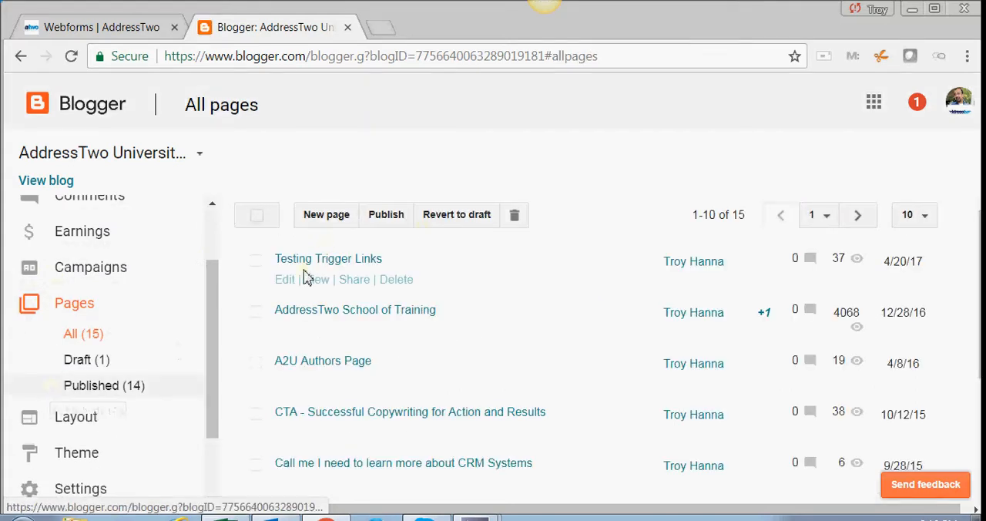
click(308, 261)
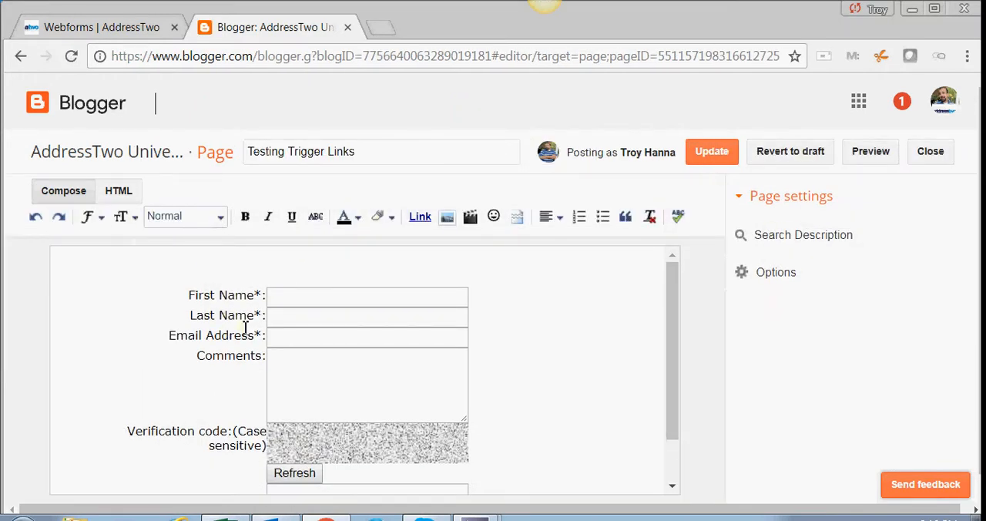
click(123, 194)
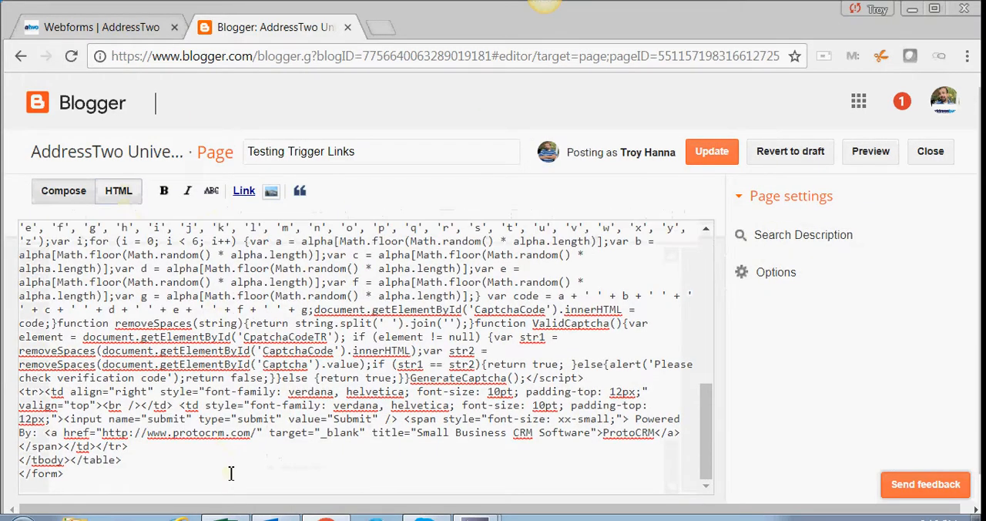
- Clear the page's existing HTML and paste the copied webform code in its place
drag(229, 465, 166, 434)
key(ctrl+a)
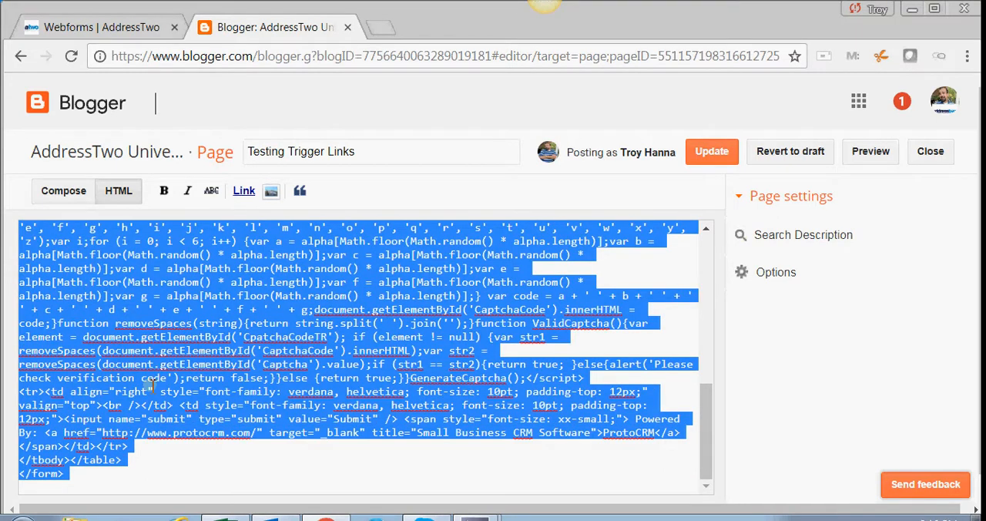
key(BackSpace)
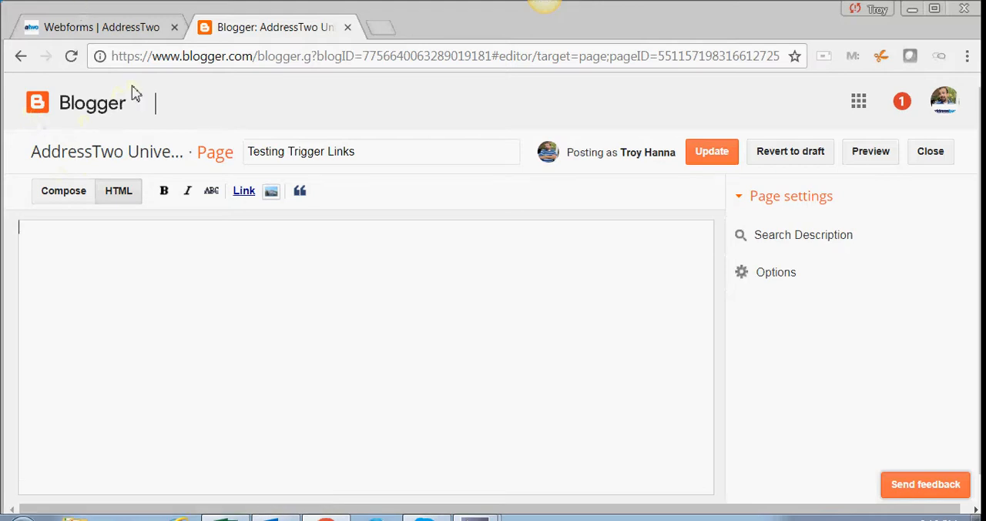
key(ctrl+v)
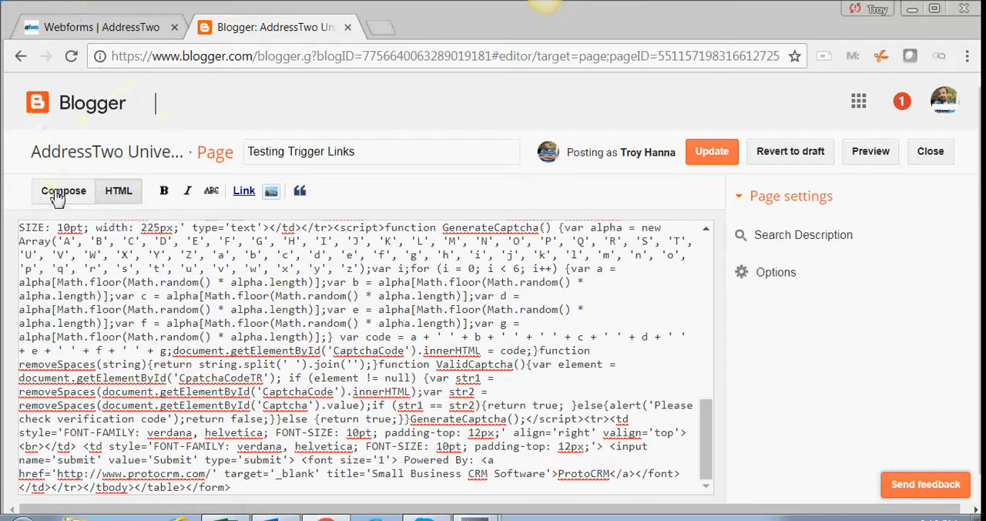
- Copy the generated code from AddressTwo's Webforms page again and replace all of the Blogger page's HTML with it
click(99, 27)
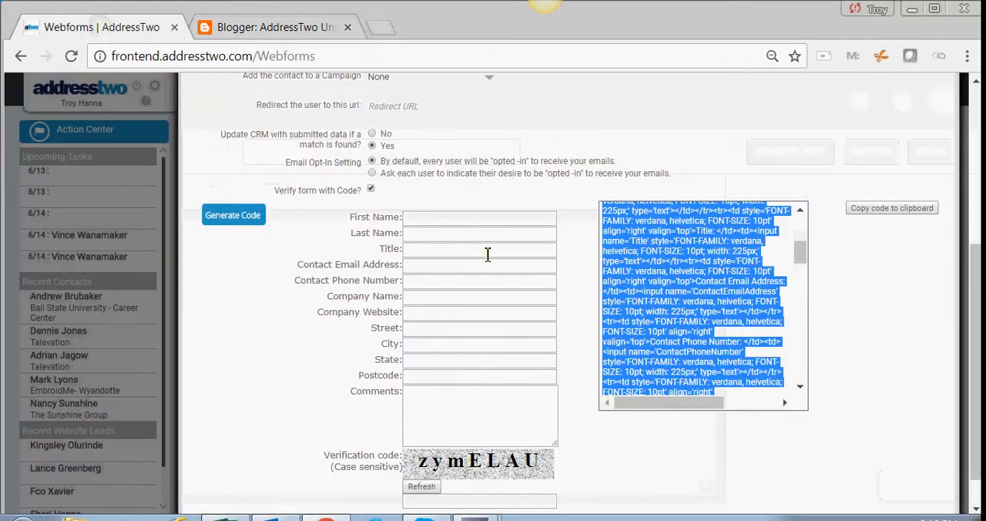
right_click(710, 250)
click(698, 257)
click(265, 27)
key(ctrl+a)
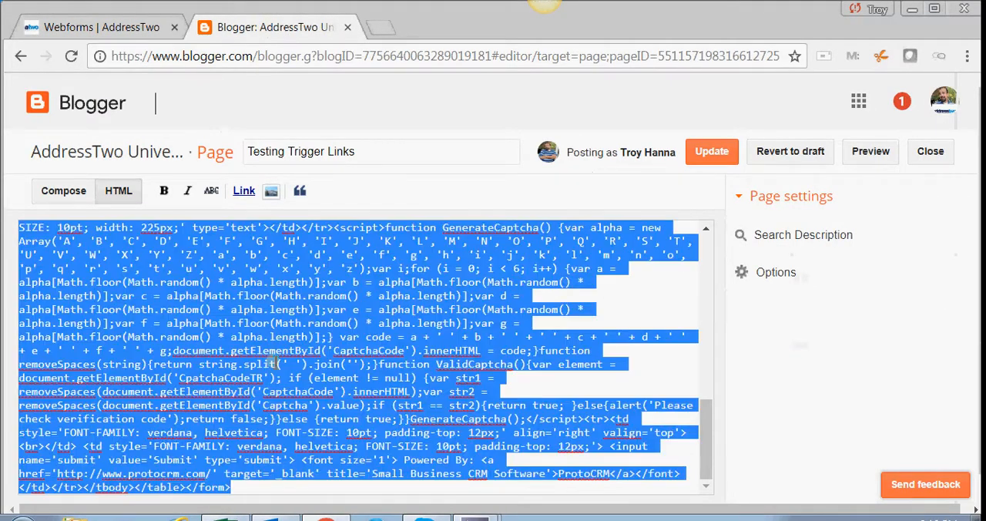
key(Delete)
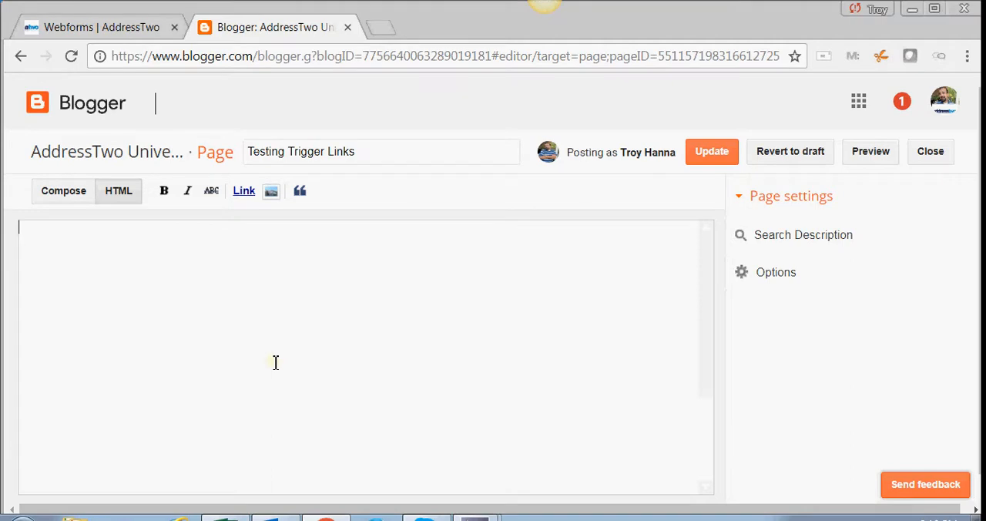
key(ctrl+v)
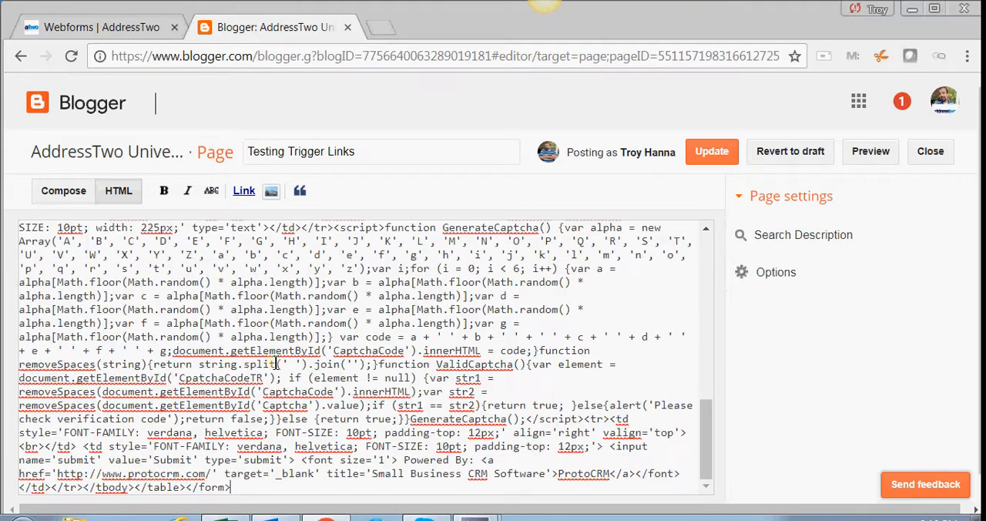
- Show the form in Compose view and remove the word "Contact" from the Email Address and Phone Number labels
click(64, 194)
scroll(322, 335, down, 5)
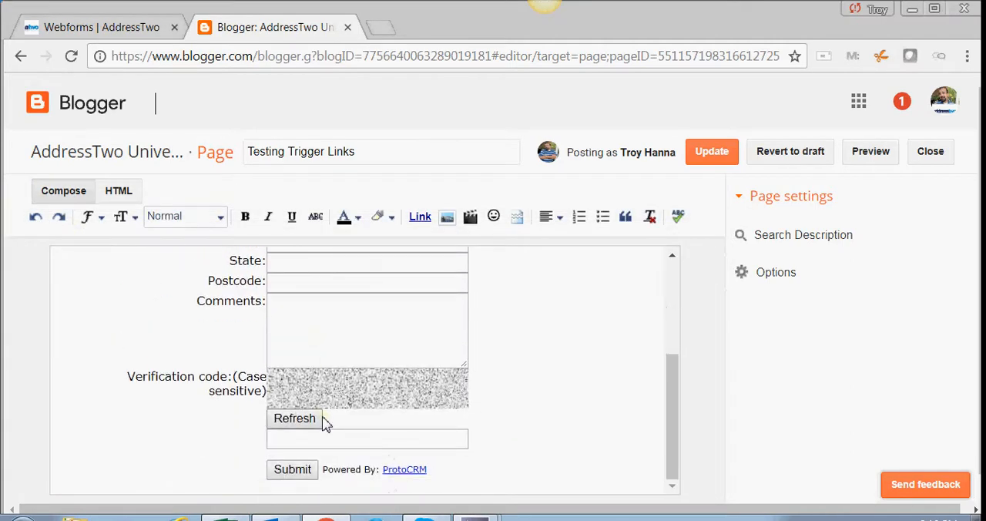
scroll(327, 422, up, 5)
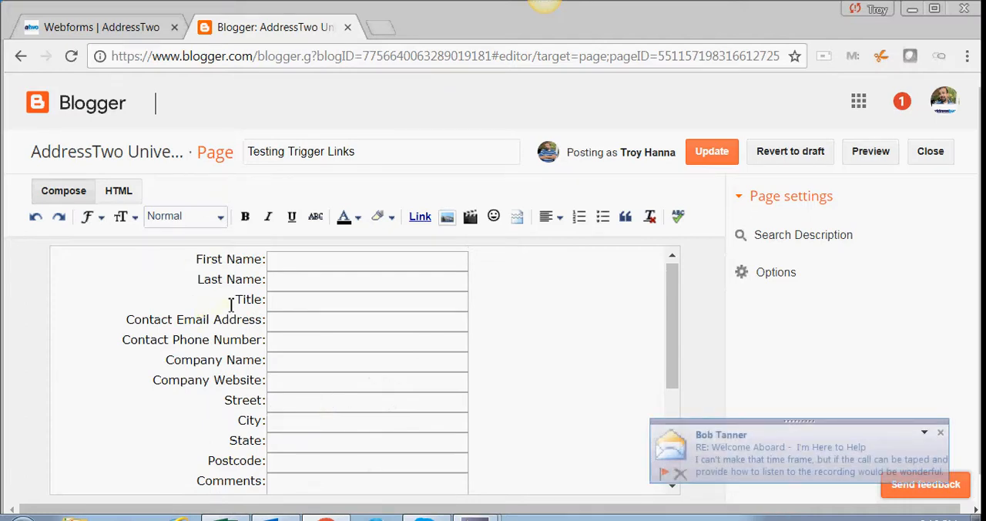
drag(180, 321, 125, 319)
key(BackSpace)
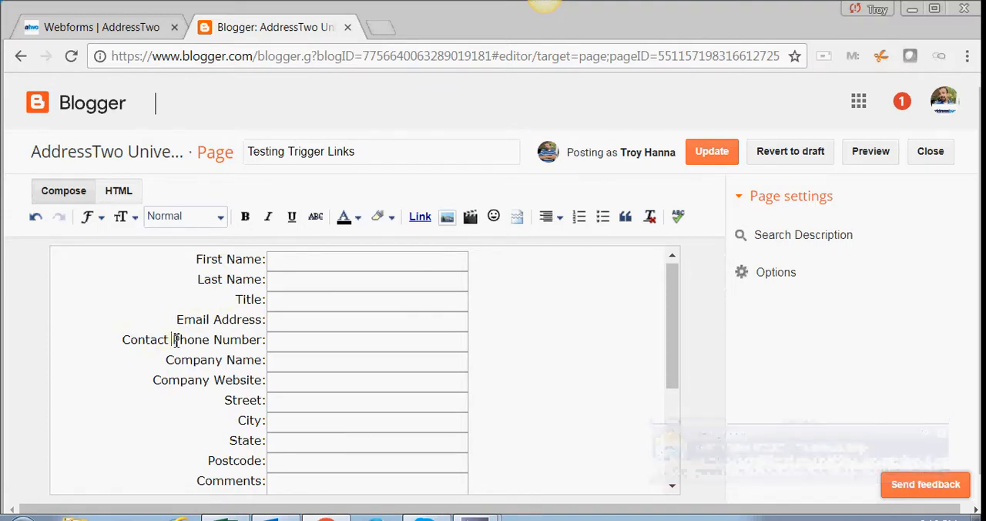
drag(171, 339, 124, 351)
key(BackSpace)
- Shorten the form's "Company Website" label to "Website" and look over the rest of the form
scroll(154, 376, down, 1)
drag(216, 290, 154, 297)
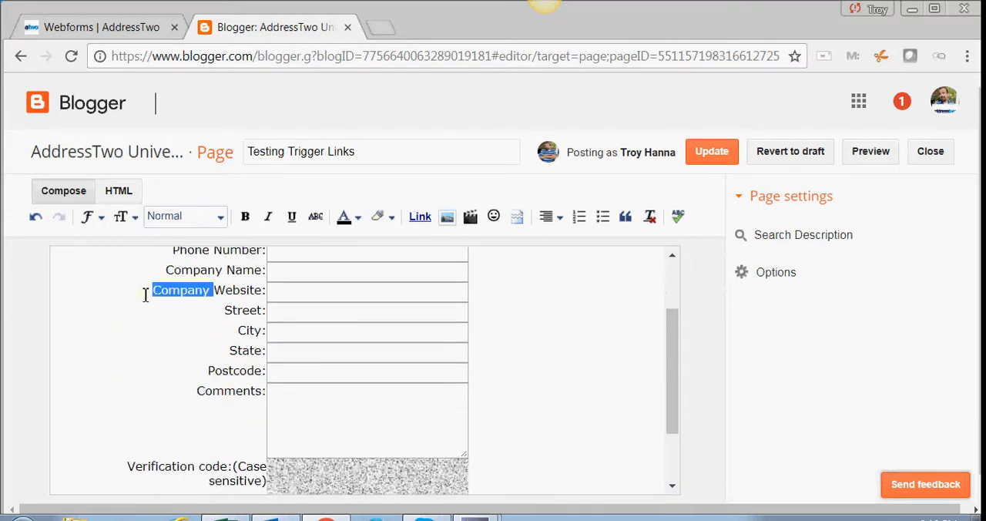
key(BackSpace)
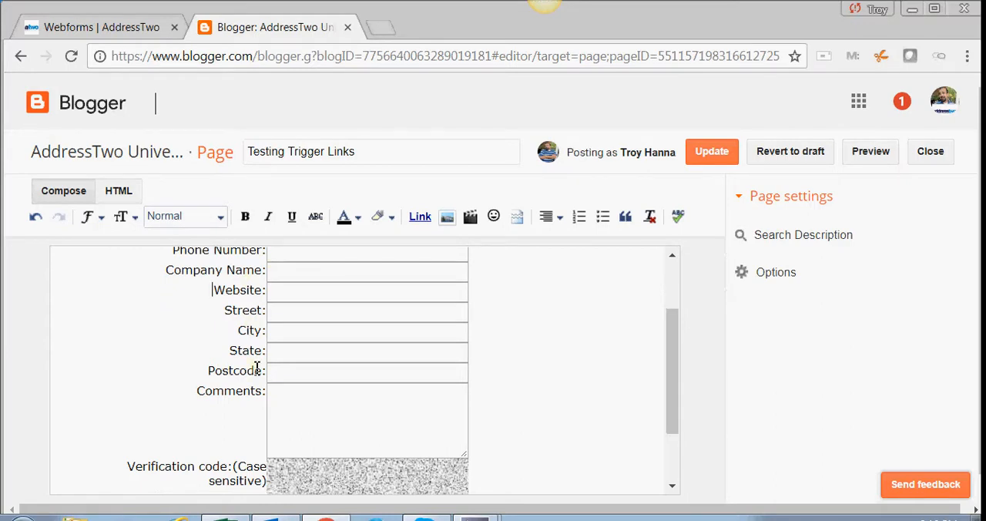
scroll(247, 407, down, 2)
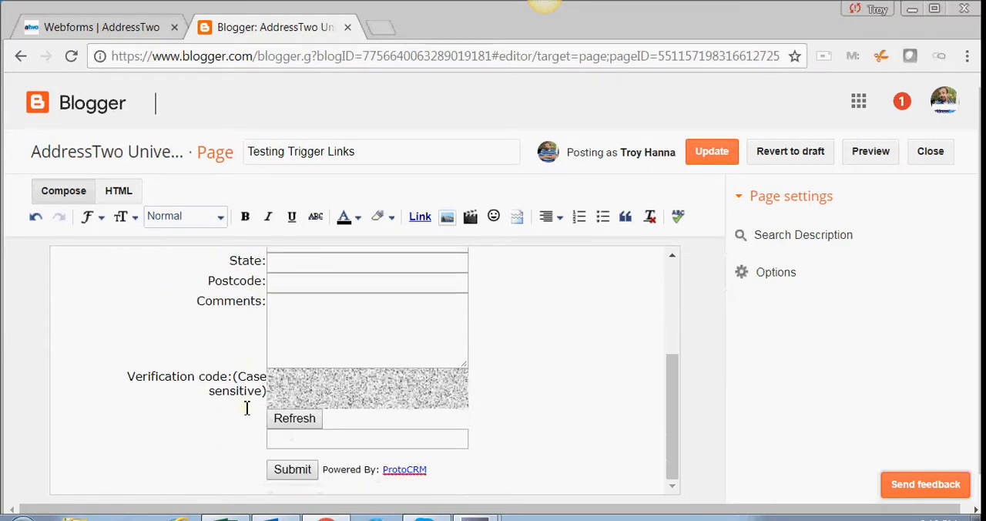
scroll(247, 407, up, 2)
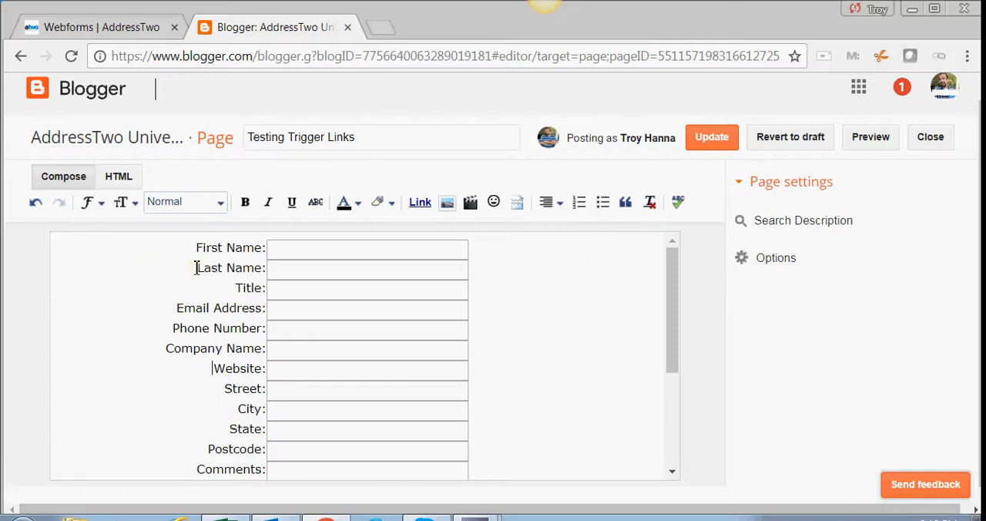
- Return to AddressTwo's Webforms page and copy the selected webform code to the clipboard
click(102, 27)
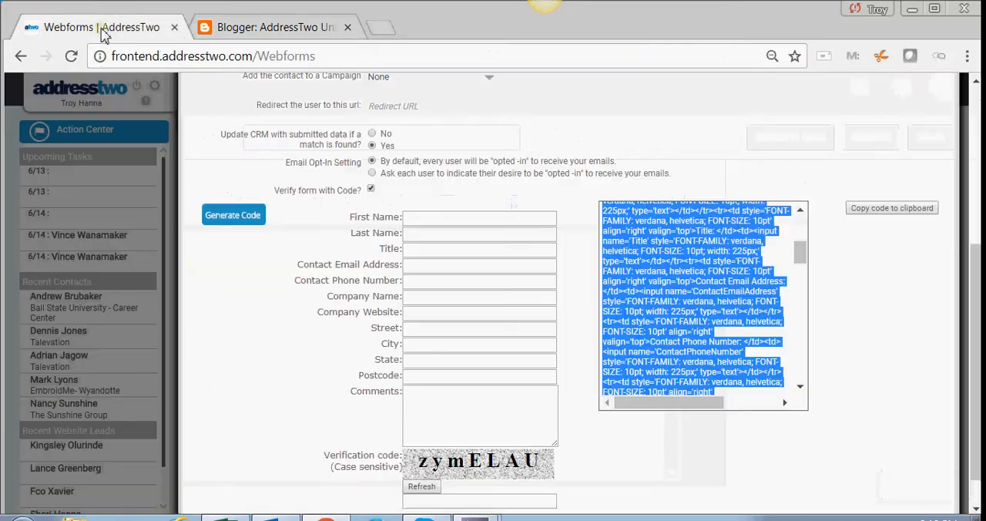
right_click(716, 294)
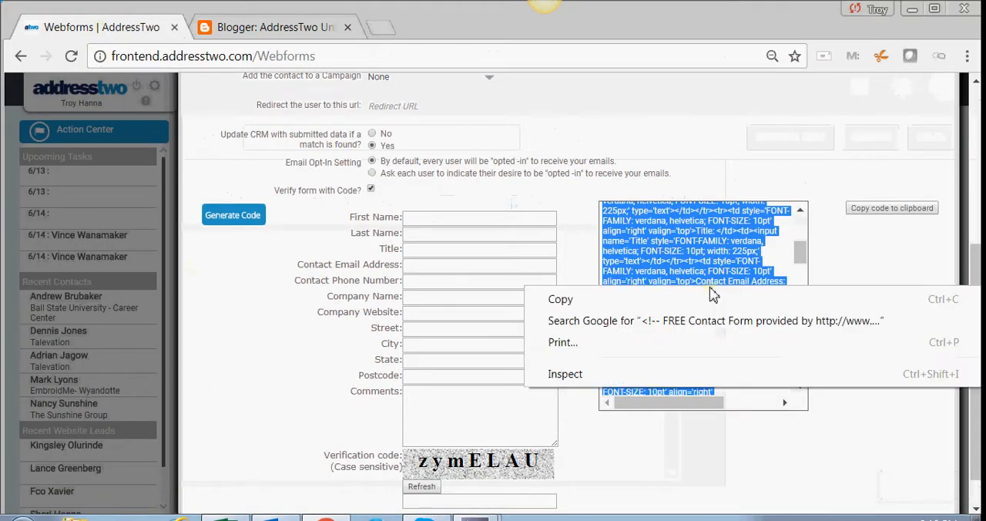
click(647, 297)
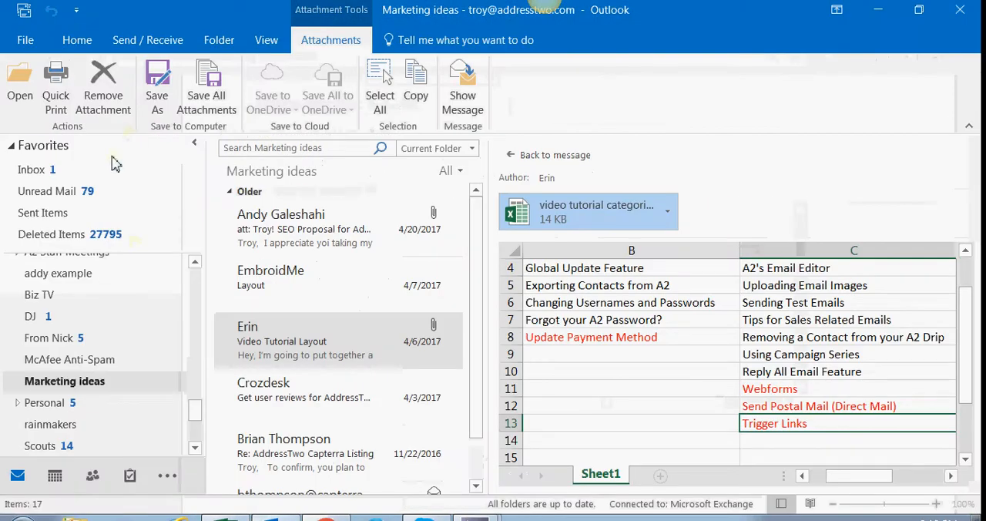
- Switch to Outlook and start a new email, filling in the recipient's email address and the subject "Please add this form"
click(78, 40)
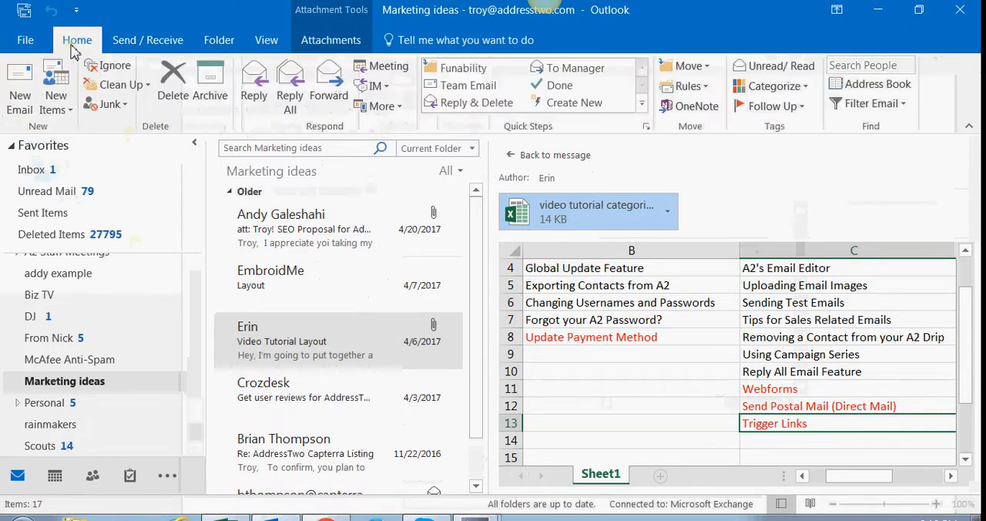
click(21, 87)
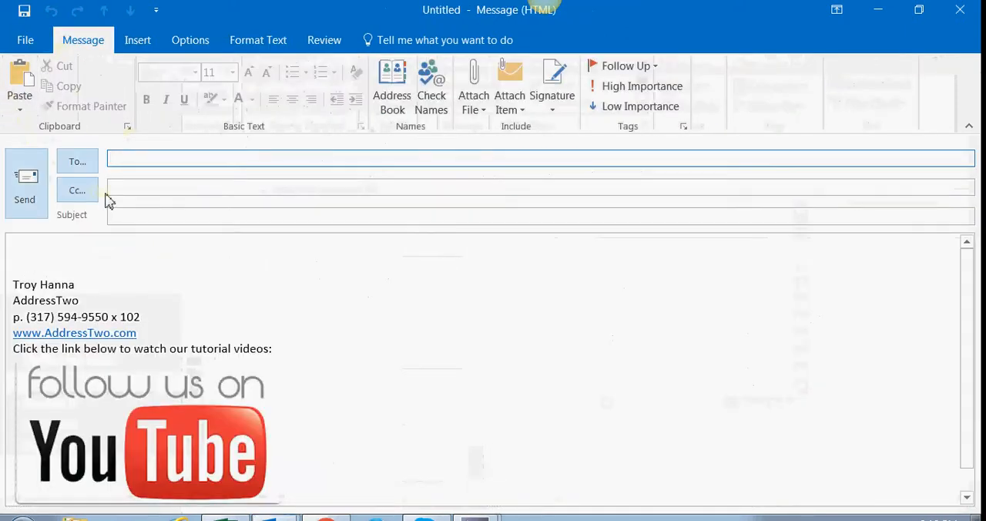
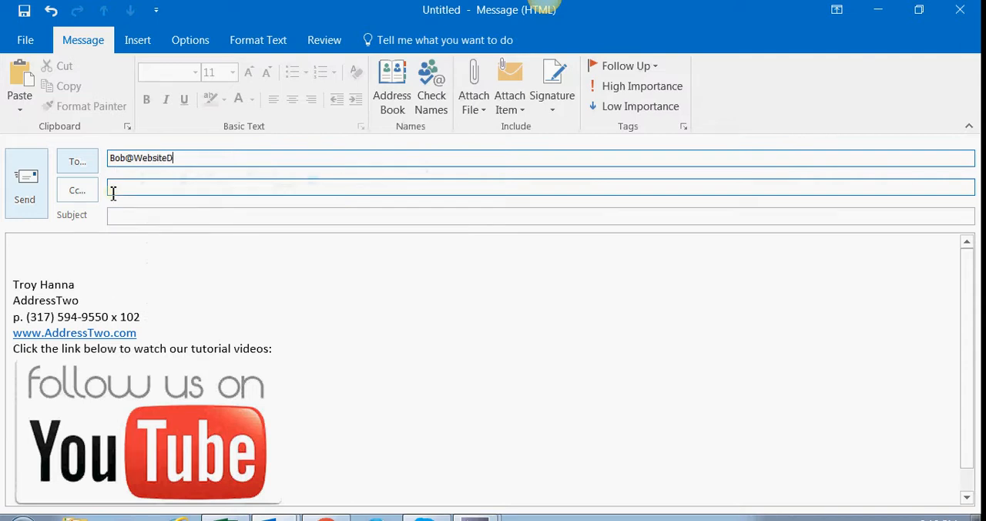
key(Tab)
key(Tab)
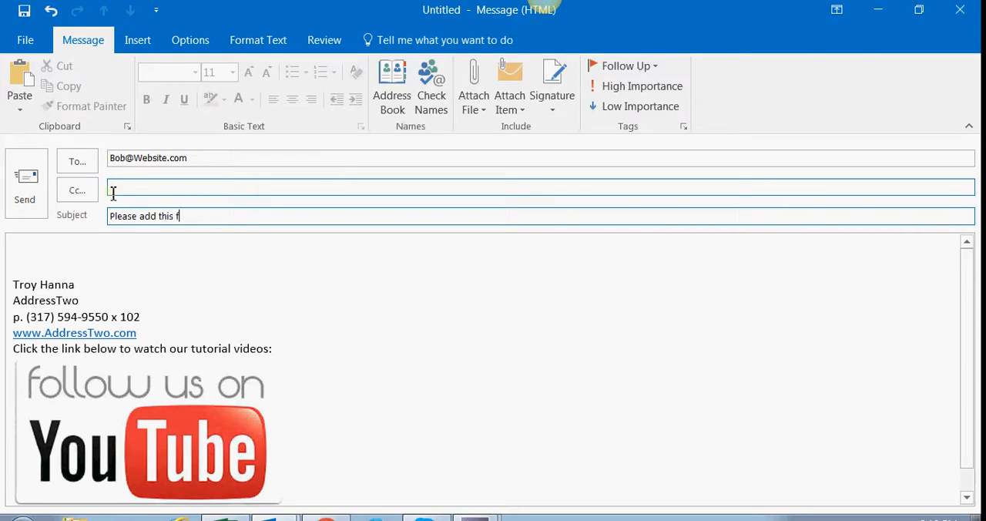
key(Tab)
- Begin the message body with the recipient's first name and a comma, followed by a blank line
text(Bo)
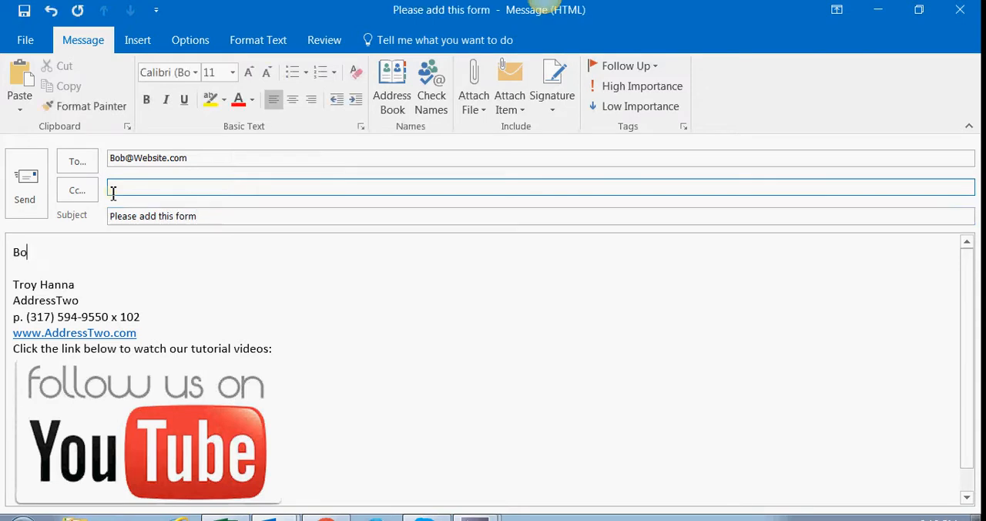
text(bk)
key(BackSpace)
text(,)
key(Return)
key(Return)
- Write "We have a crm that provides us with webforms that link right to our CRM account." in the email body
text(We)
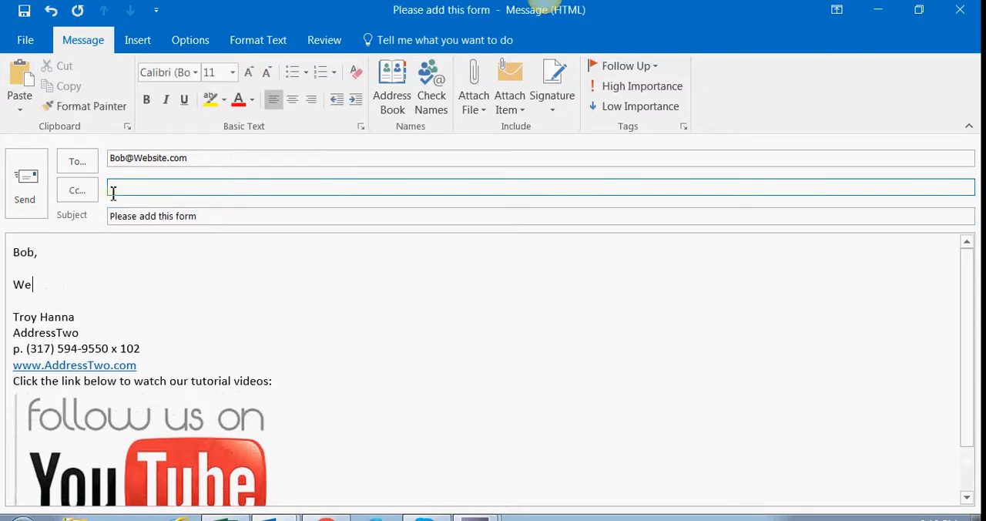
text( have a crm that provides)
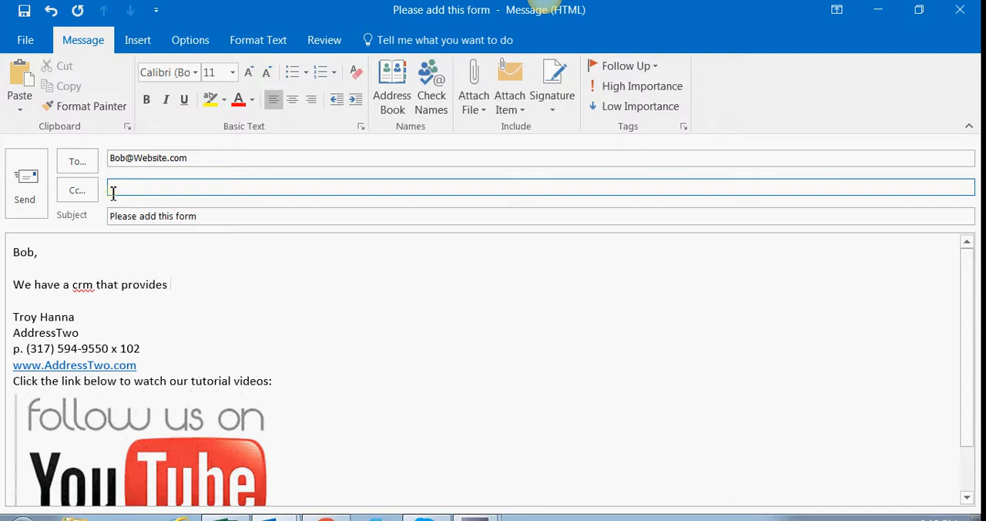
text( us with webforms that lin)
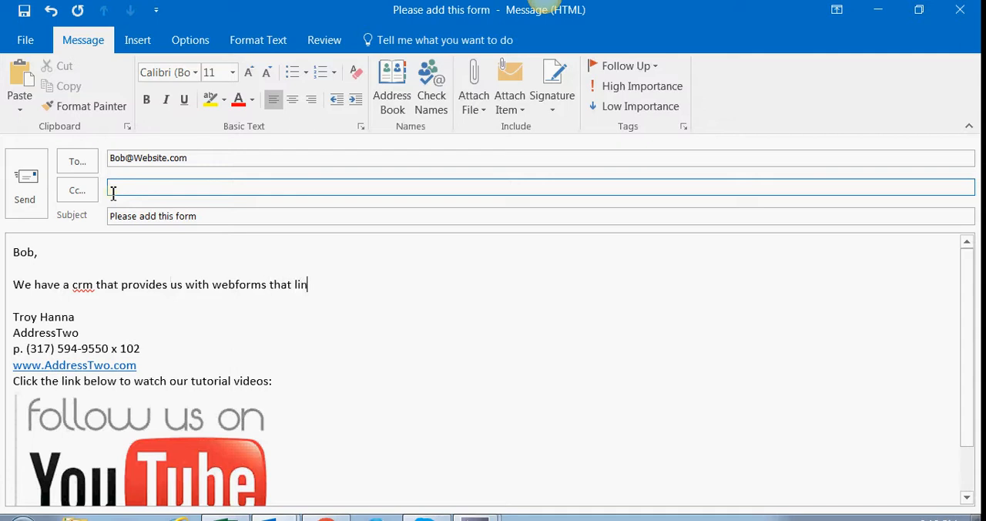
text(k right to our CRM a)
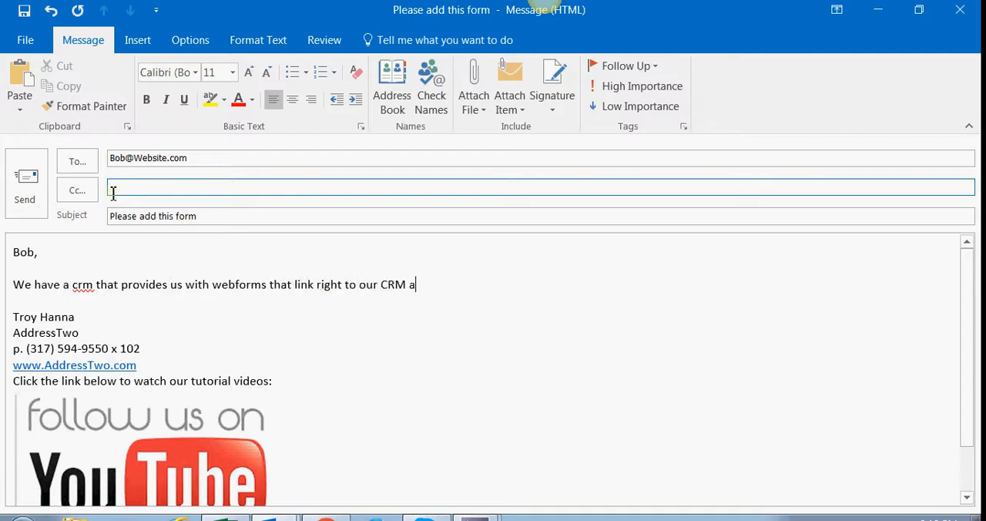
text(ccount.)
- On a new line, write "Please place the form code below and make it match our website layout to the follow page:"
key(Return)
text(Plea)
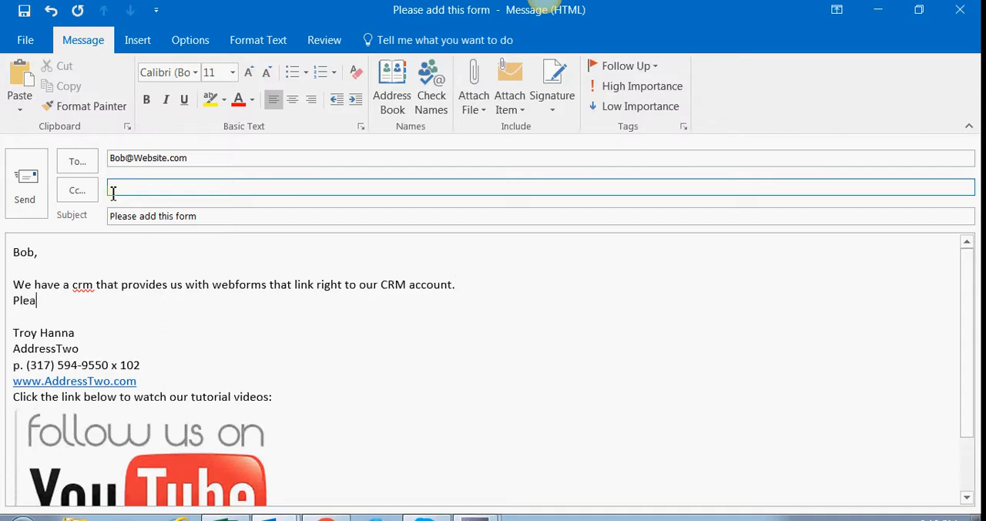
text(se place the form)
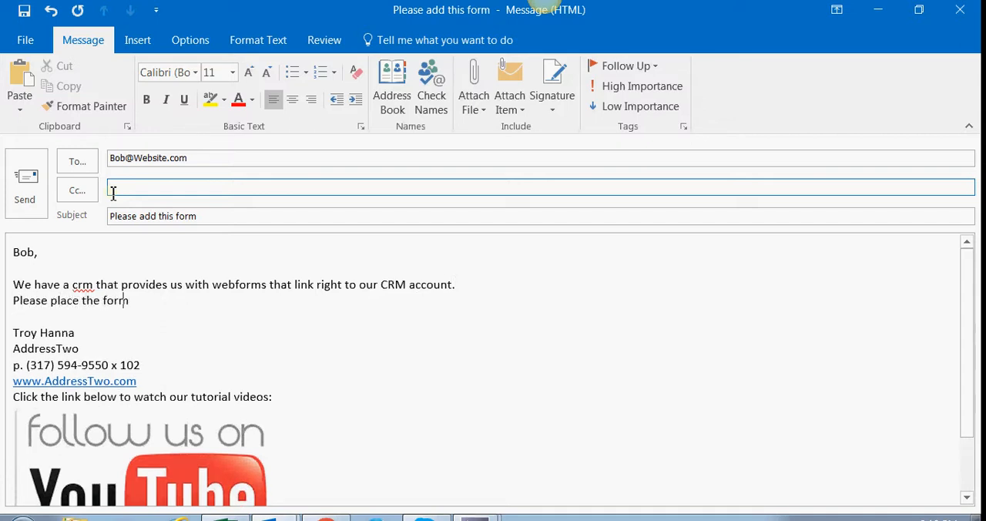
text( code below and)
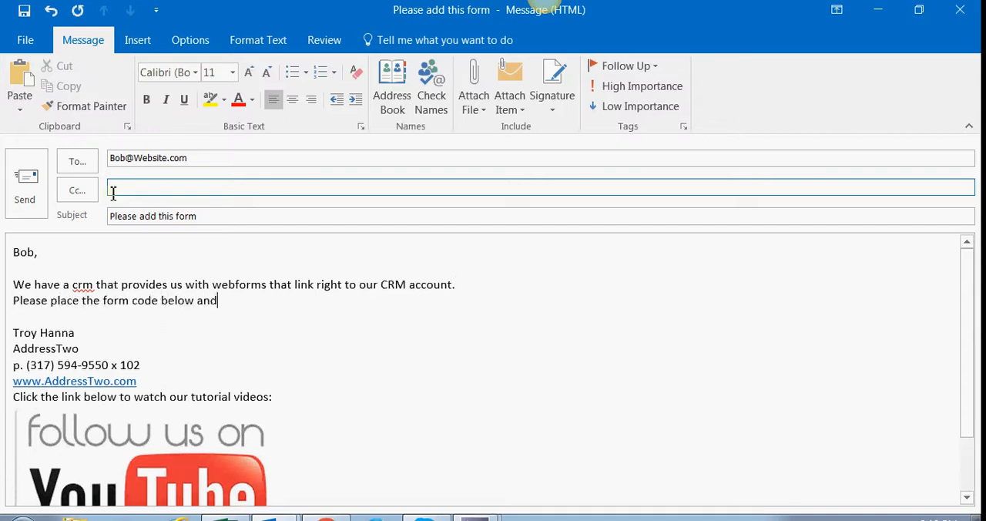
text( make it match)
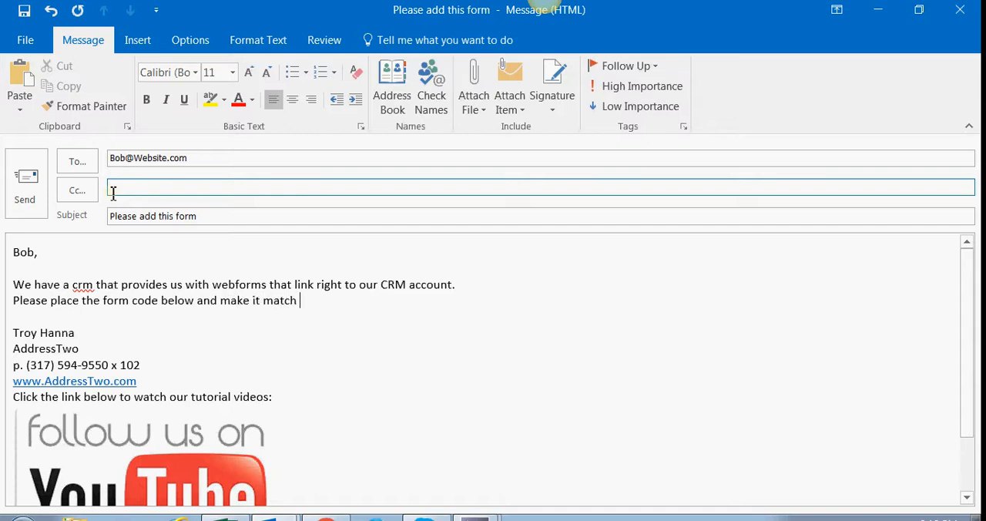
text( our website layout to the follow page:)
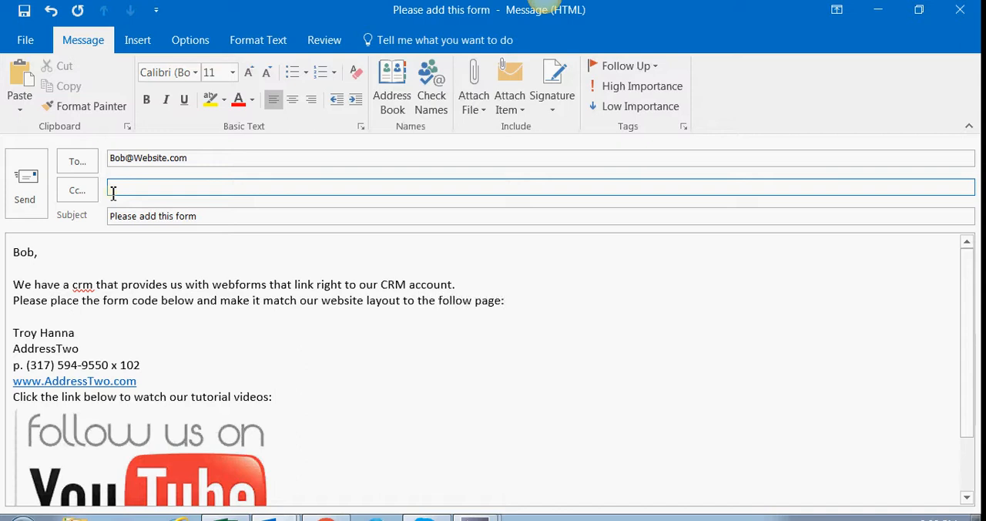
key(Return)
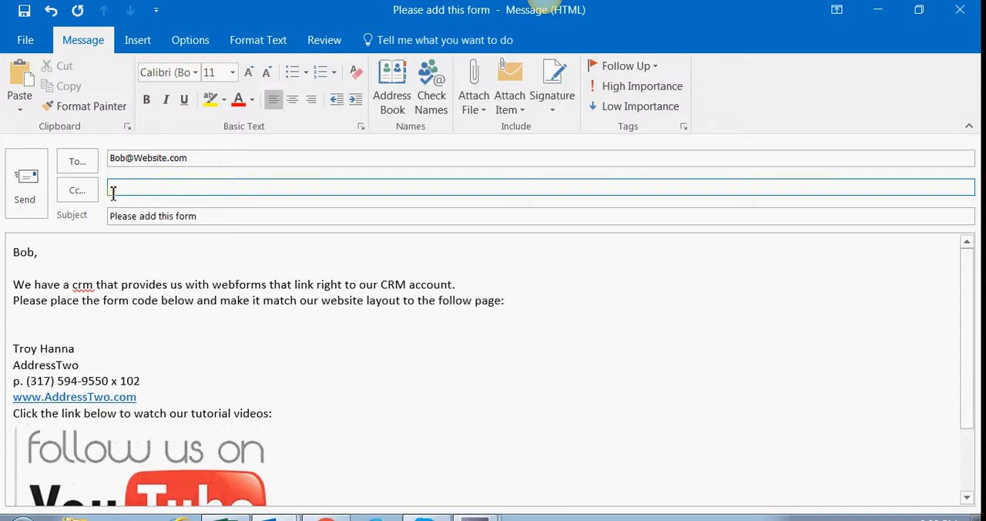
- Switch to Chrome, open addresstwo.com in a new tab, and copy the address of its Contact Us page
click(326, 517)
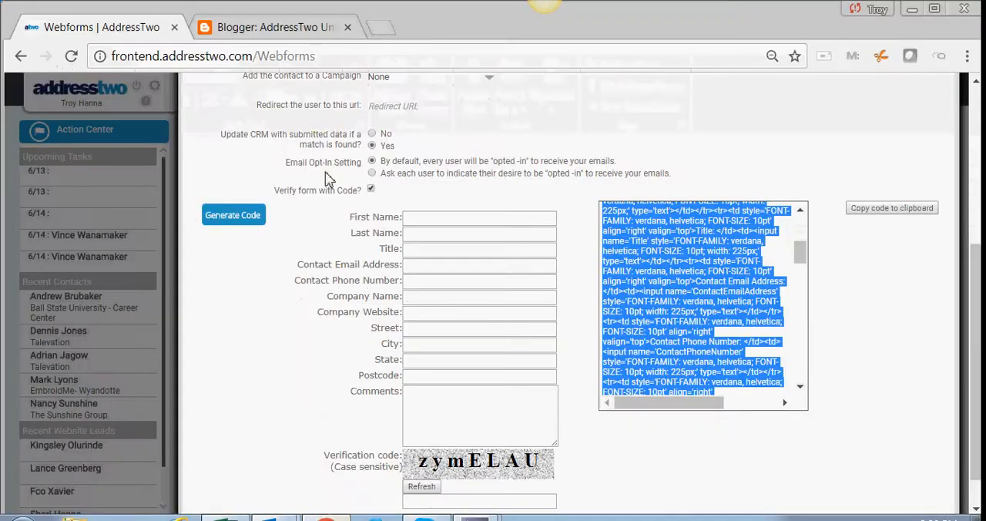
click(383, 30)
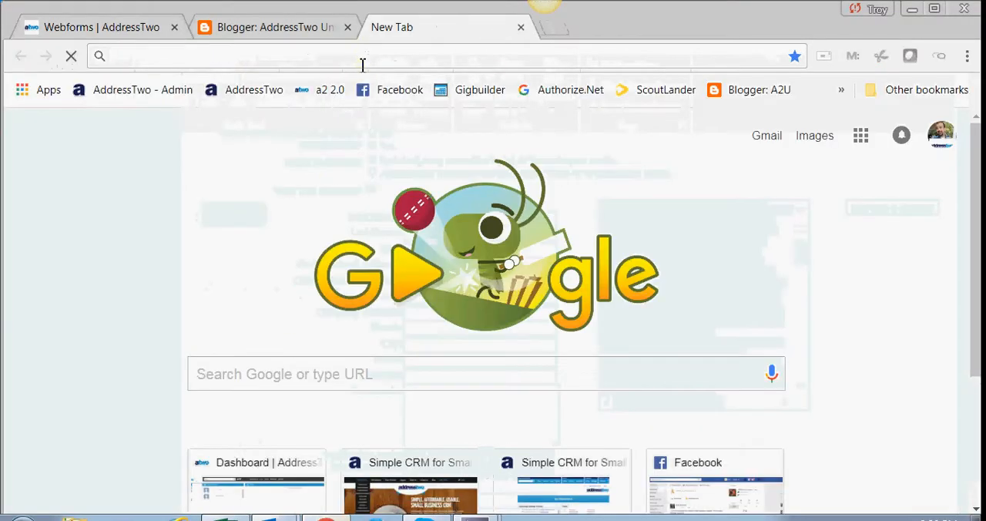
text(addresstwo.com)
key(Return)
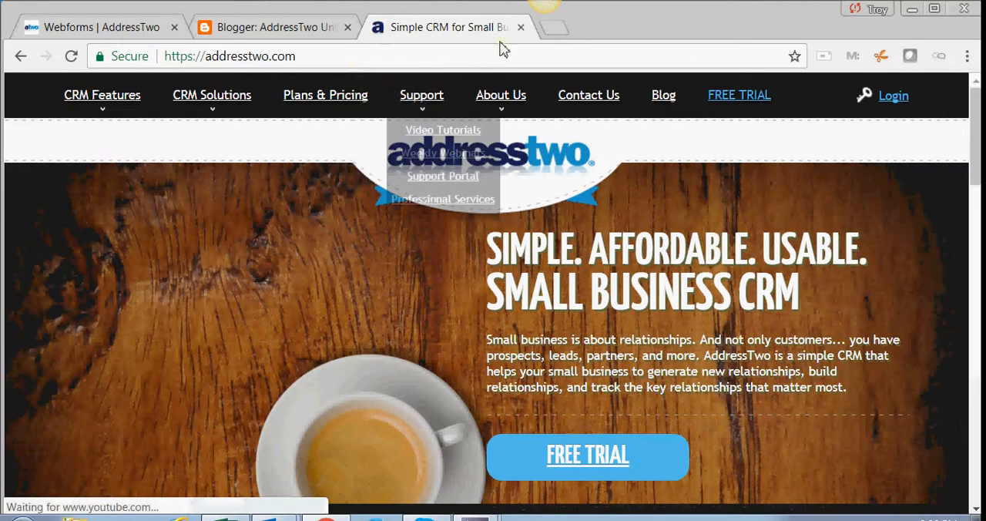
click(596, 108)
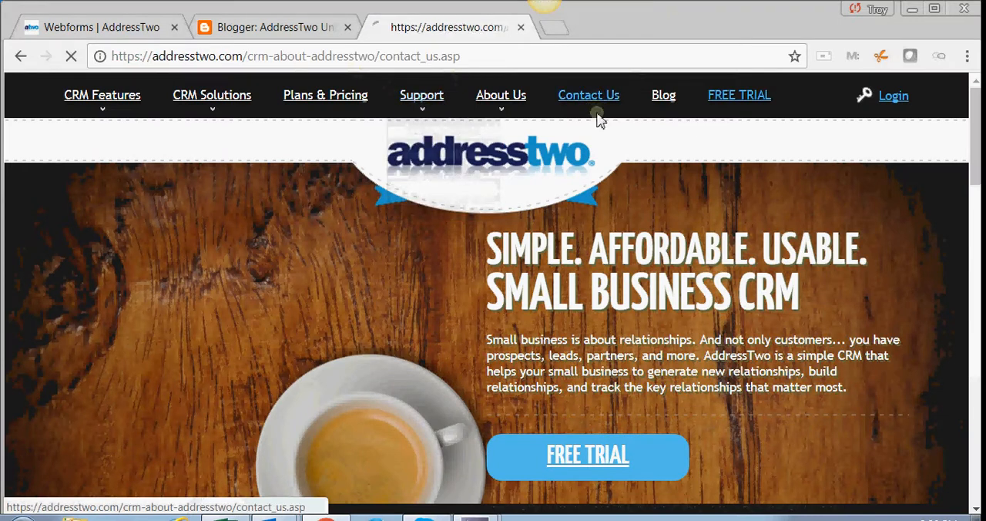
drag(473, 51, 102, 55)
key(ctrl+c)
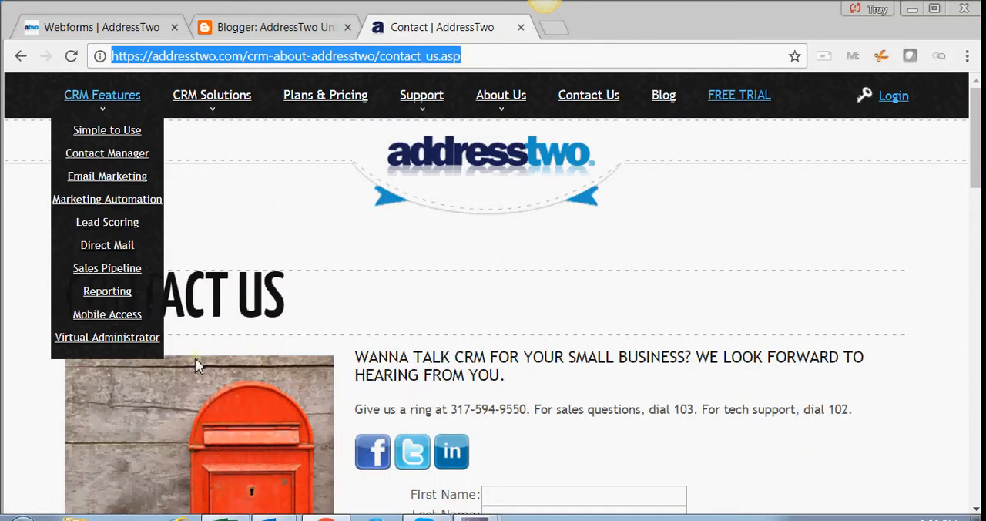
- Return to the "Please add this form" message in Outlook and paste the Contact Us page address under the placement request
click(271, 519)
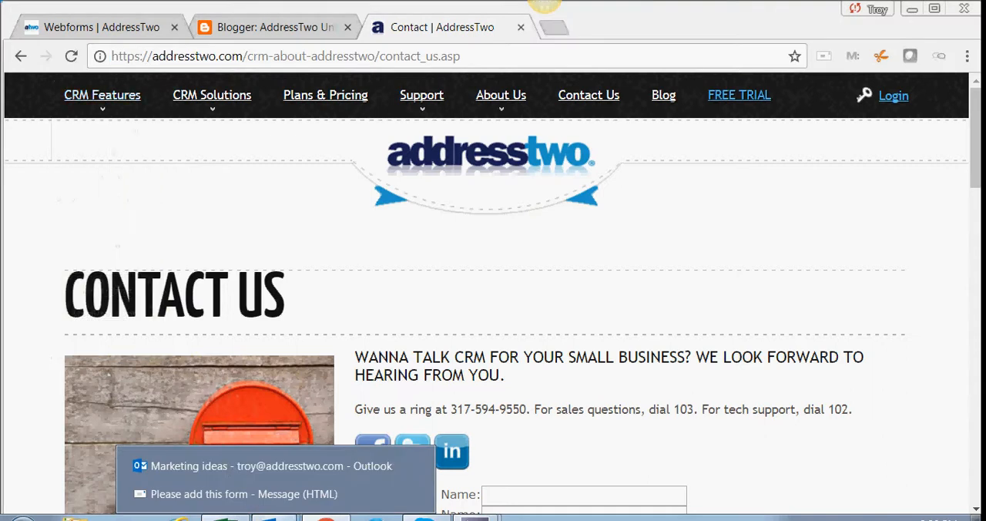
click(211, 495)
key(ctrl+v)
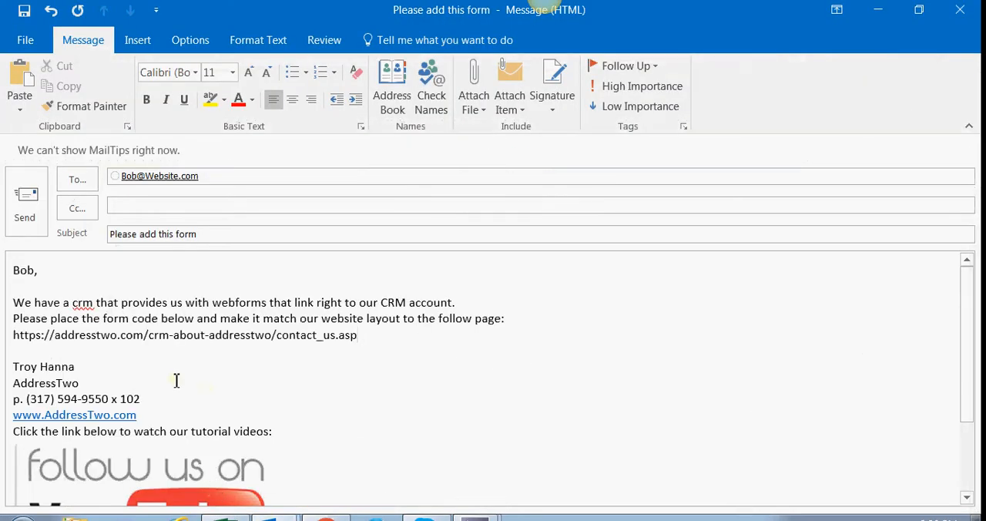
- Below the pasted link, leave a blank line and add the line "Here is the form code:", followed by a new line
key(Return)
key(Return)
text(H)
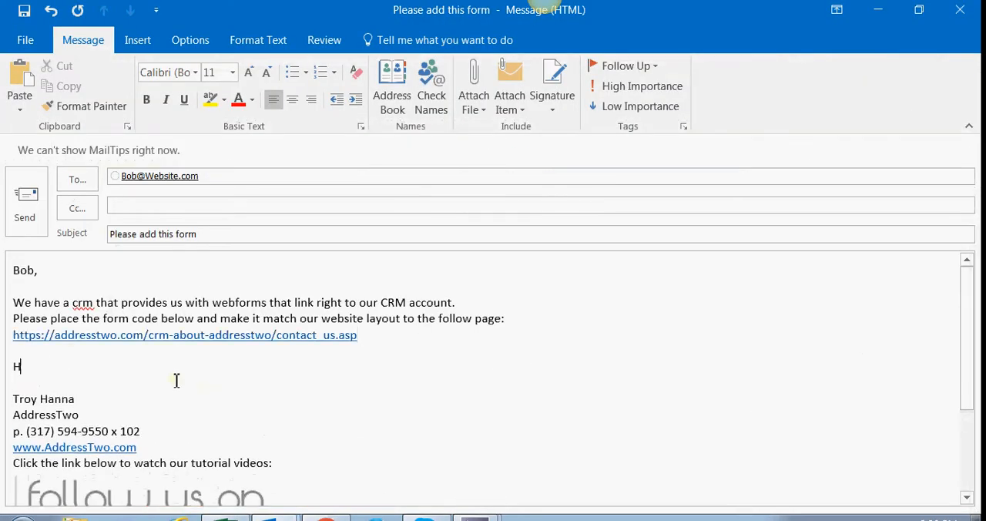
text(ere is the form c)
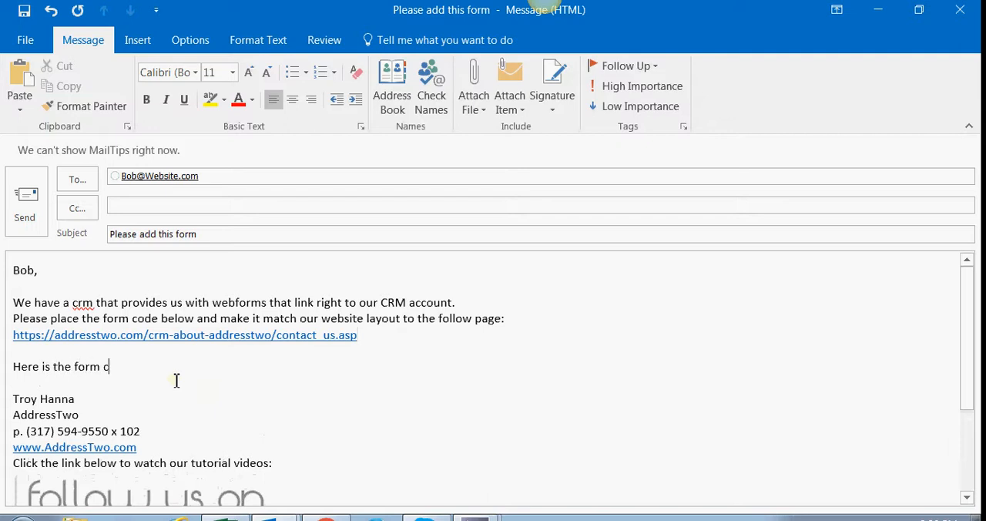
text(ode:)
key(Return)
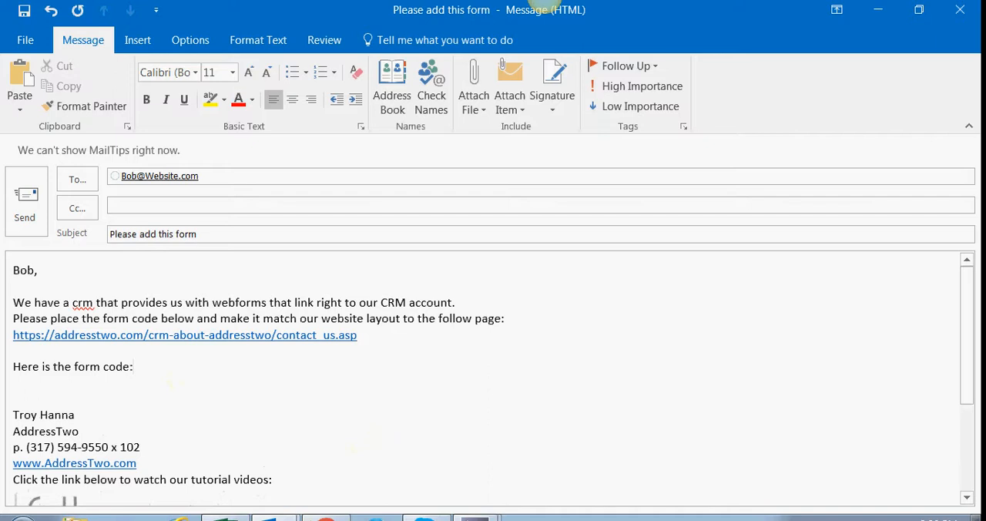
- Switch to the AddressTwo Webforms page in Chrome and copy the complete generated form code
click(315, 519)
click(119, 30)
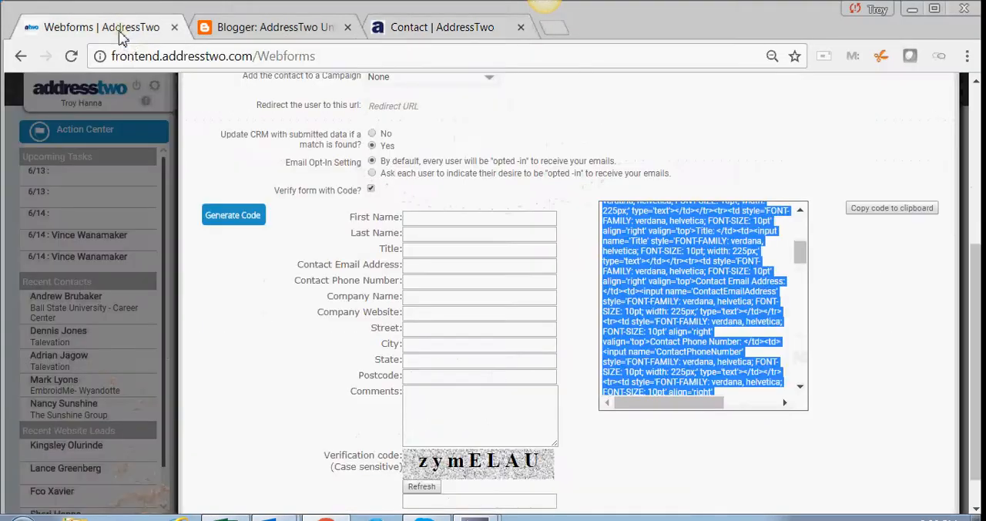
click(664, 231)
key(ctrl+a)
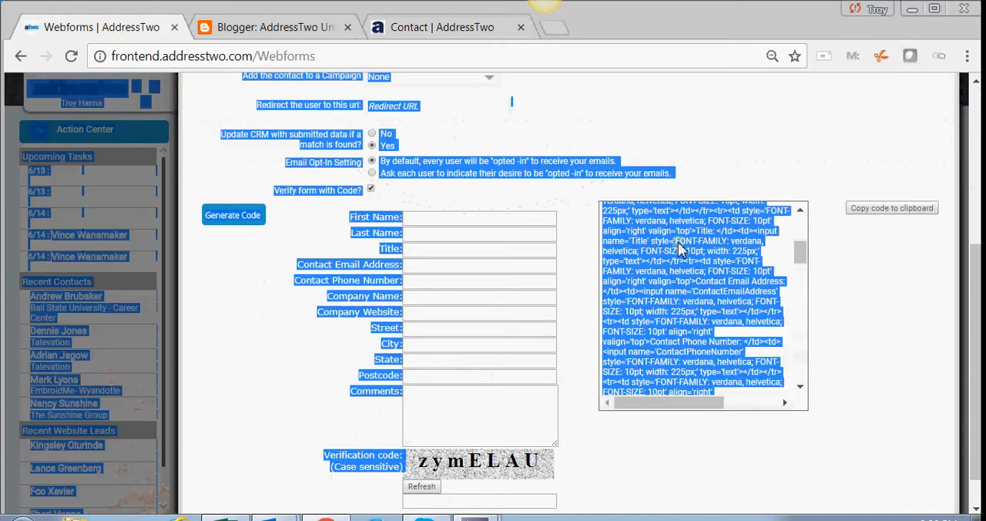
click(892, 208)
right_click(690, 299)
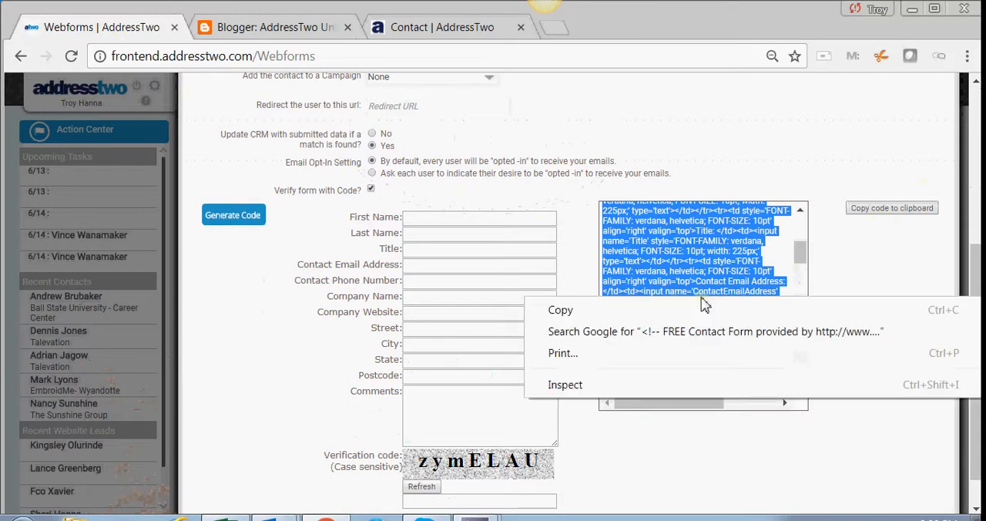
click(690, 312)
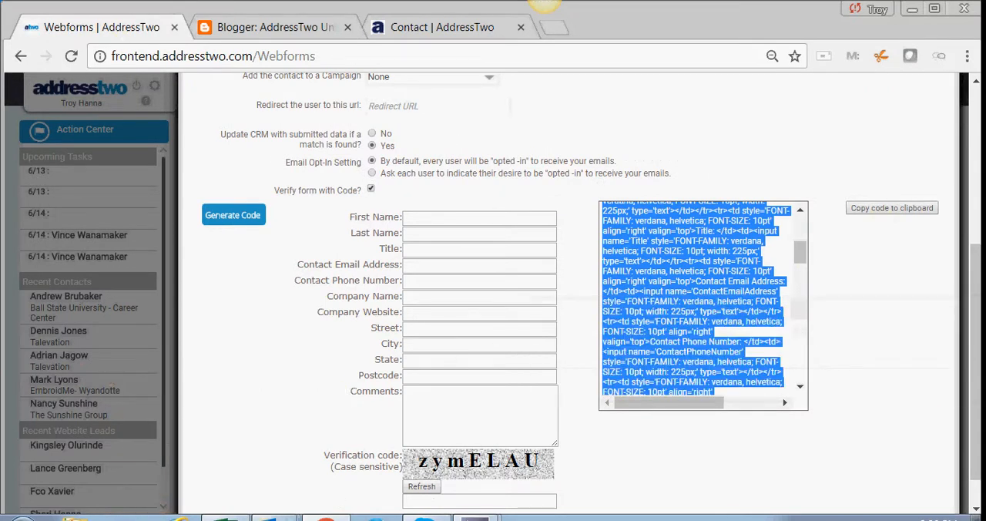
- Return to the Outlook message, paste the webform code under "Here is the form code:", and look it over
mouse_move(238, 515)
click(232, 492)
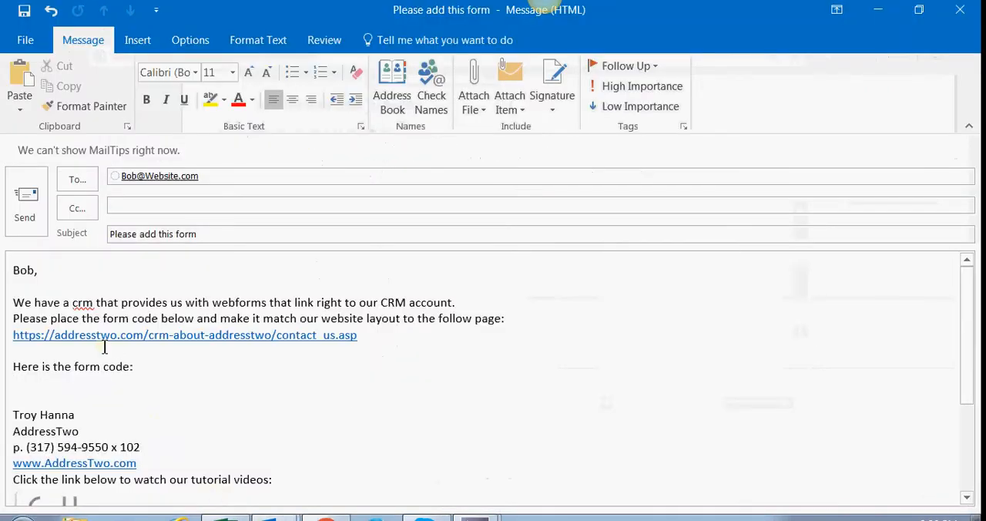
key(ctrl+v)
scroll(168, 390, up, 6)
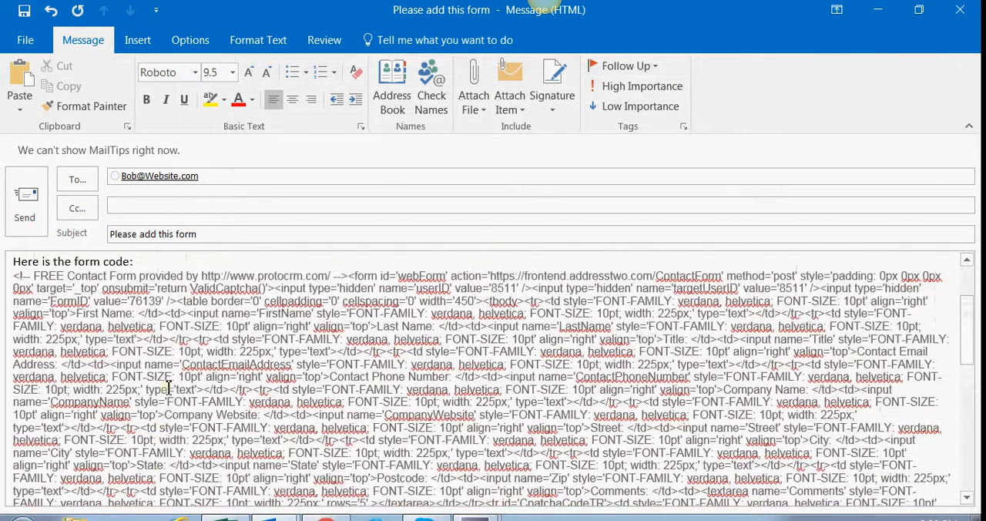
scroll(168, 390, up, 1)
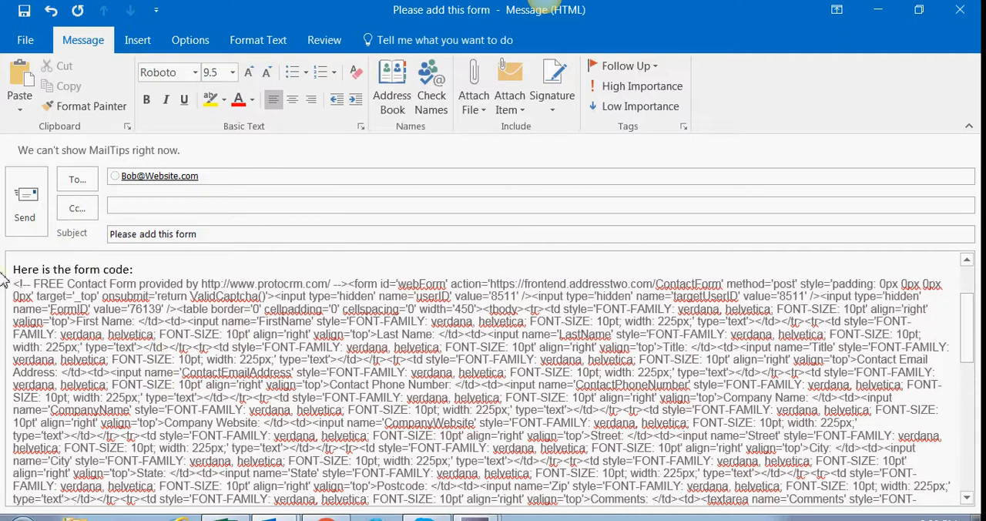
- Close the email draft and exit the open webform in AddressTwo to return to the Webforms list
click(956, 11)
click(495, 311)
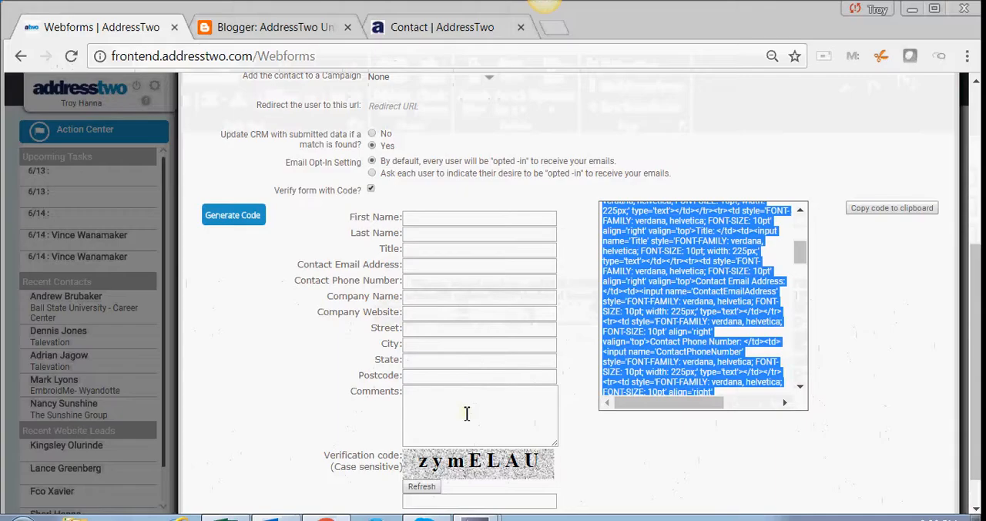
scroll(905, 235, up, 4)
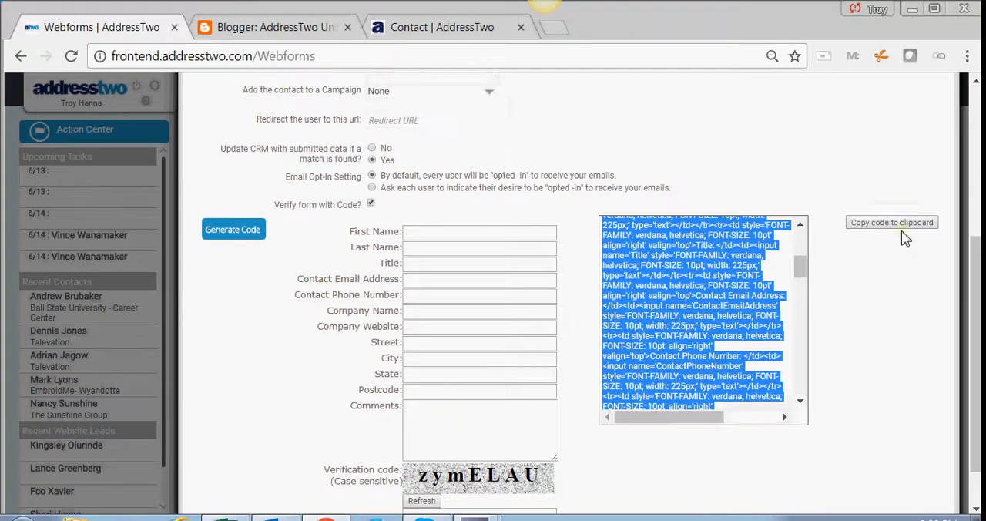
click(943, 136)
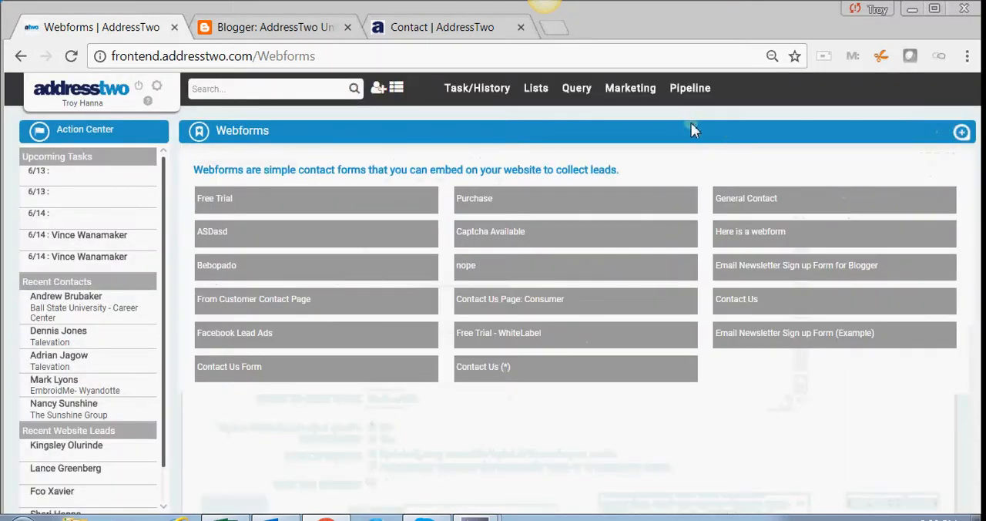
mouse_move(630, 91)
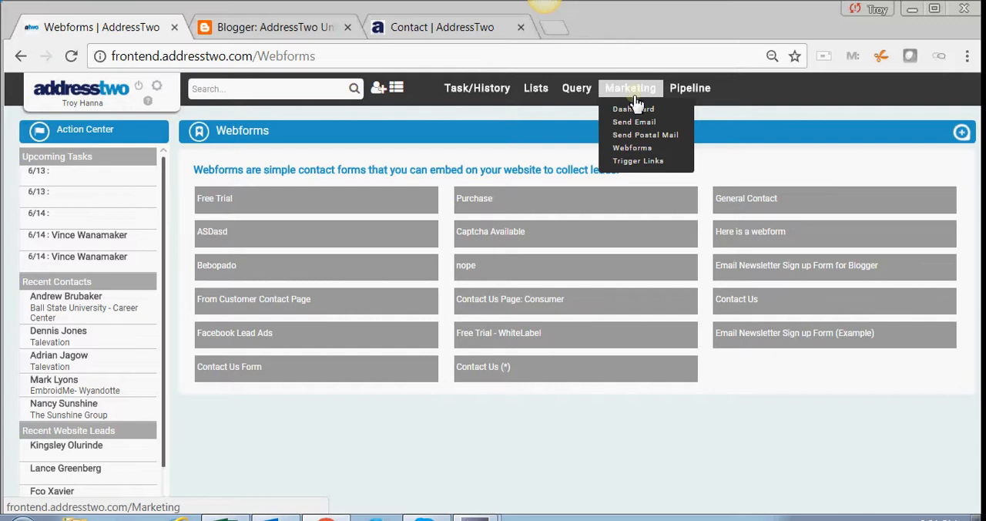
mouse_move(475, 514)
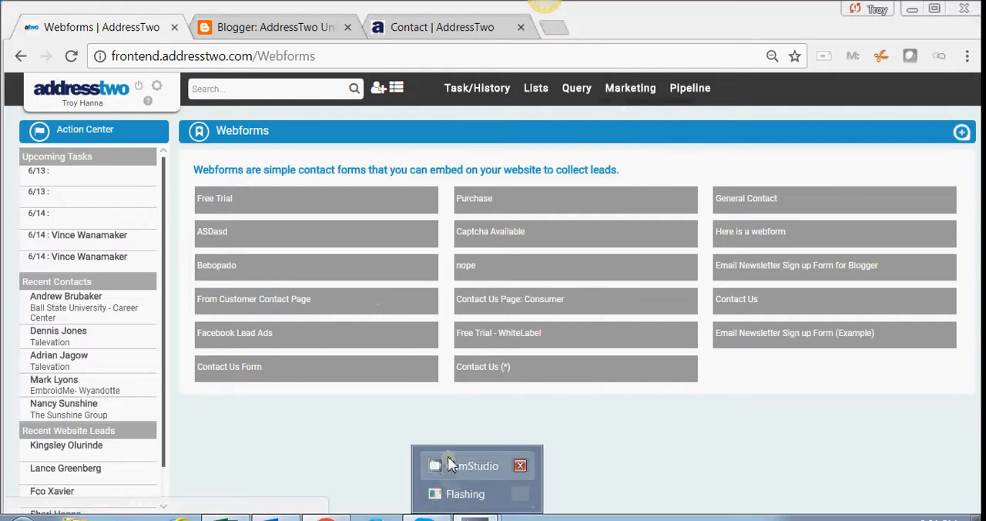
click(451, 464)
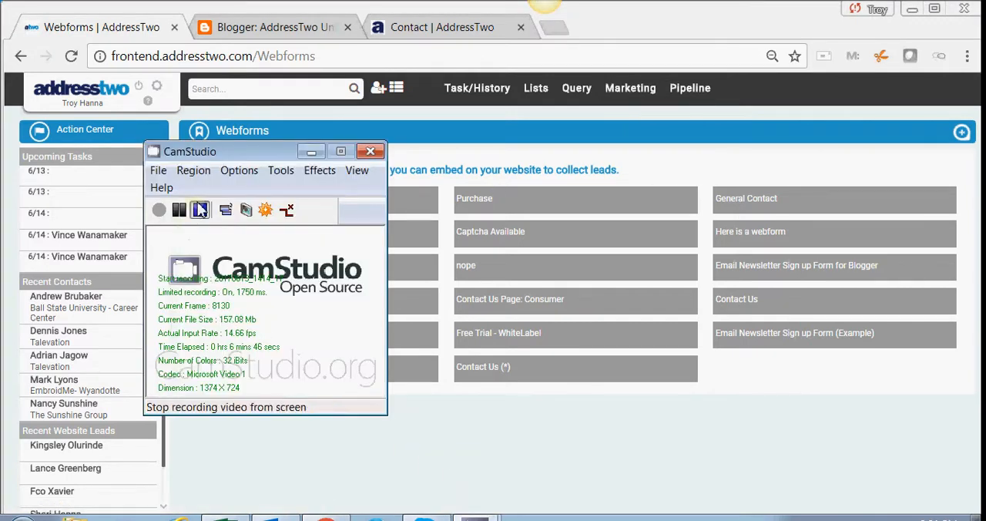